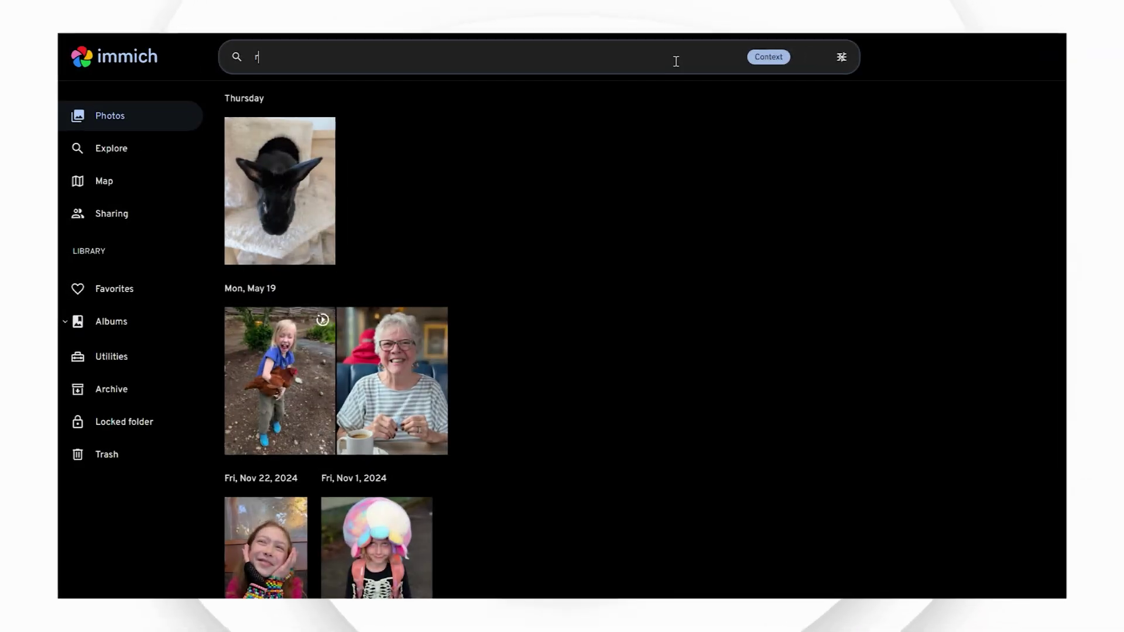
Search the Immich photo library for 'rabbit'.
{"action": "key", "text": "Return"}
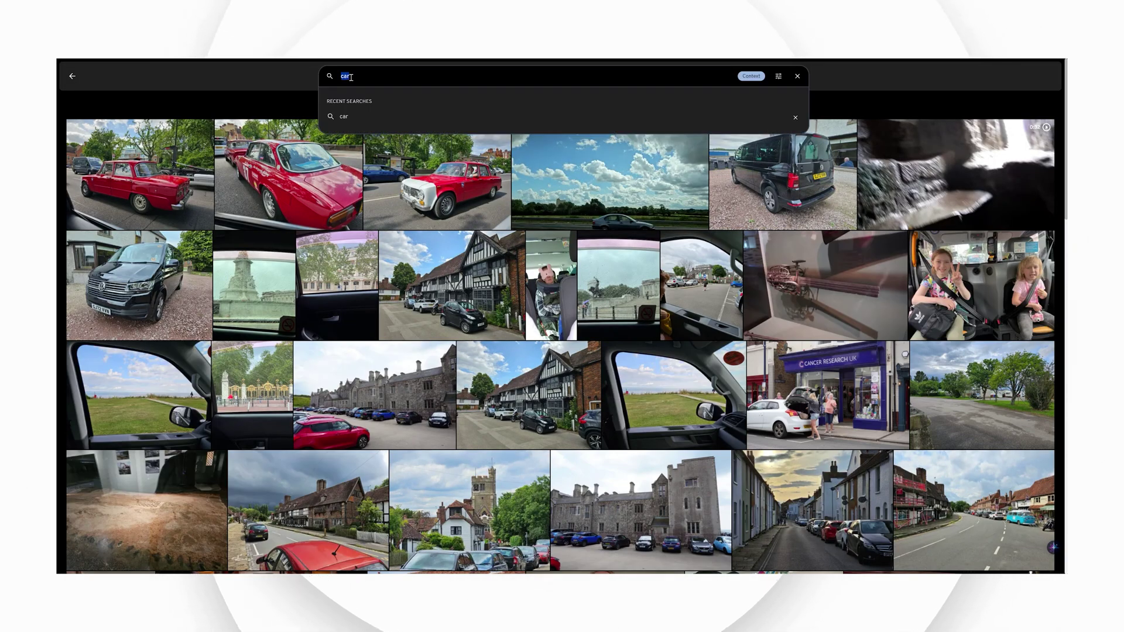
Run Immich smart searches for 'church' and then for 'hat'.
{"action": "type", "text": "church"}
{"action": "key", "text": "Return"}
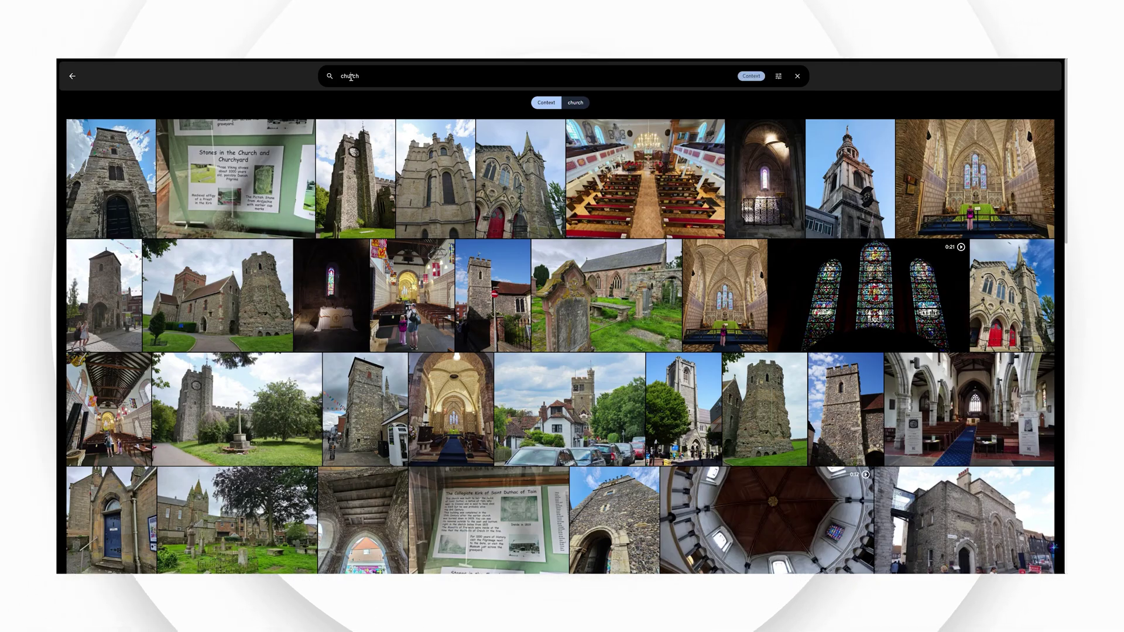
{"action": "left_click", "coordinate": [351, 76]}
{"action": "type", "text": "hat"}
{"action": "key", "text": "Return"}
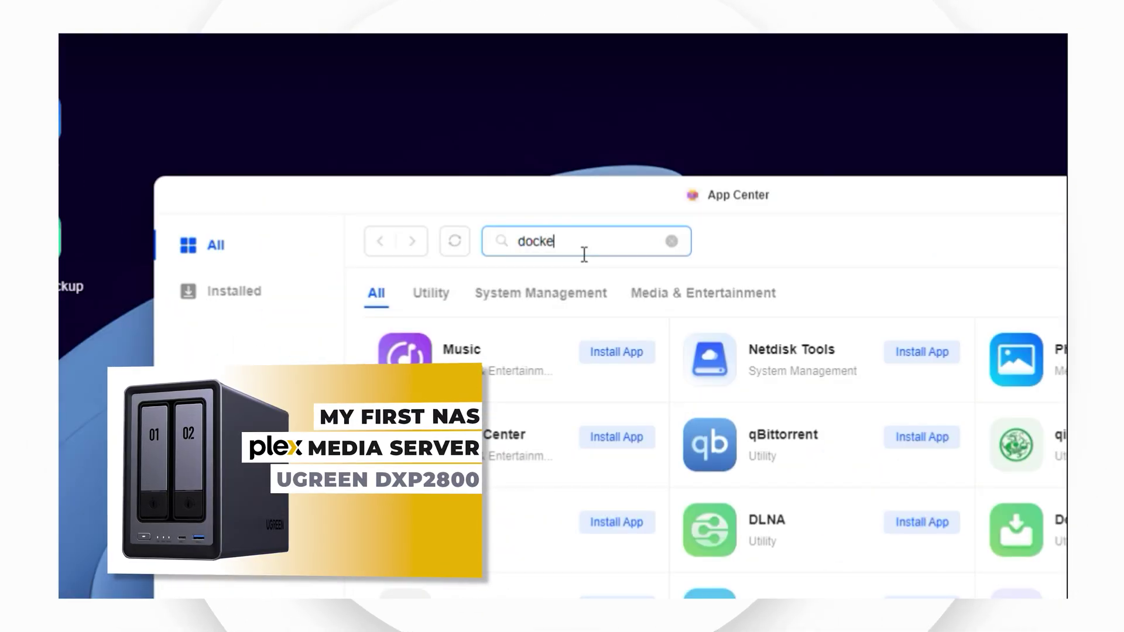
Filter the App Center apps down to Docker.
{"action": "key", "text": "Return"}
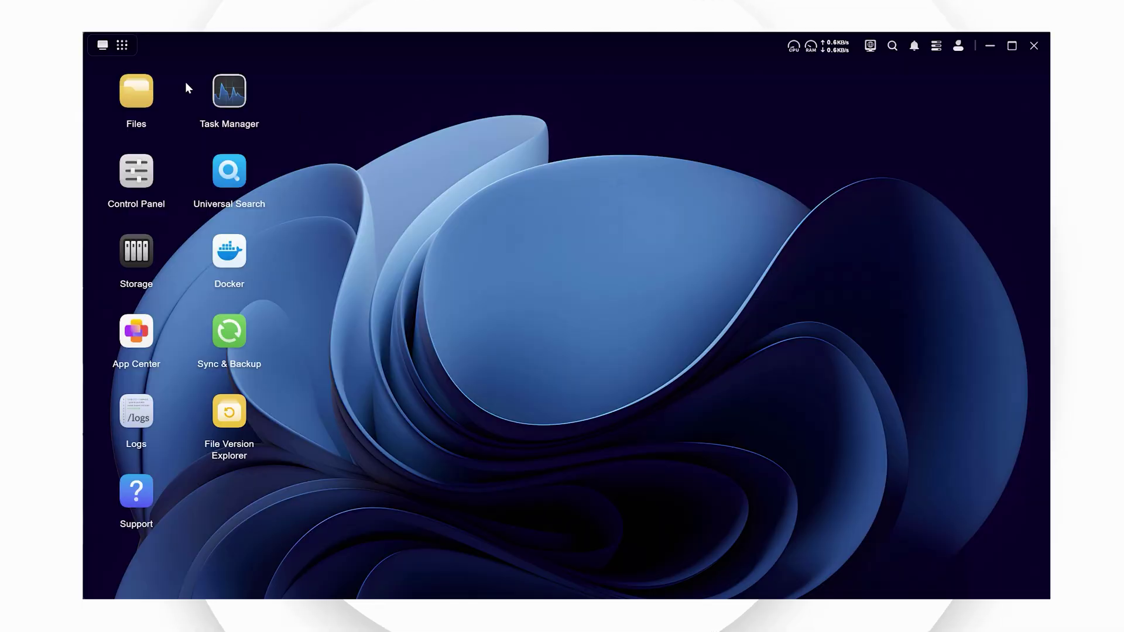
Open the Files app on the Personal Folder.
{"action": "left_click", "coordinate": [136, 91]}
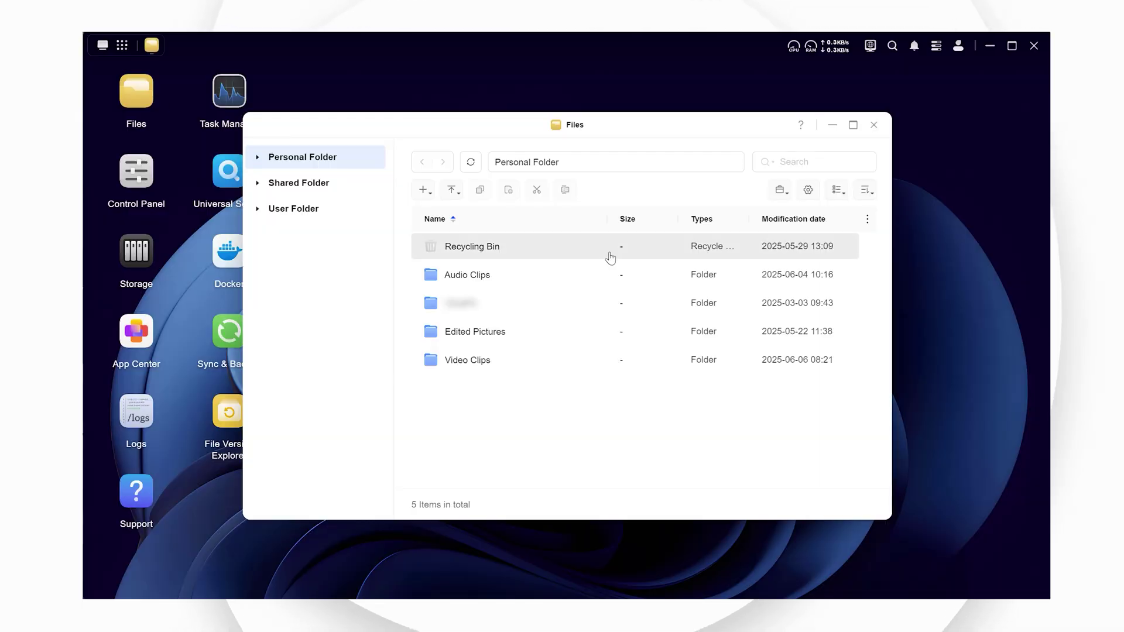
Create a folder named 'immich' inside the docker shared folder.
{"action": "left_click", "coordinate": [352, 183]}
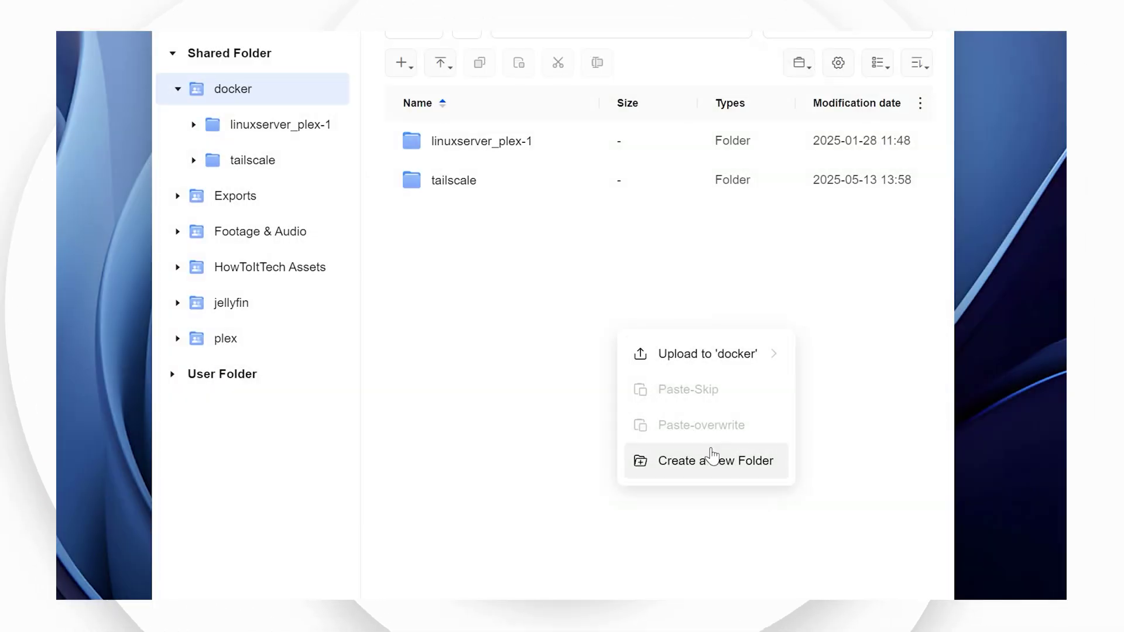
{"action": "left_click", "coordinate": [713, 461]}
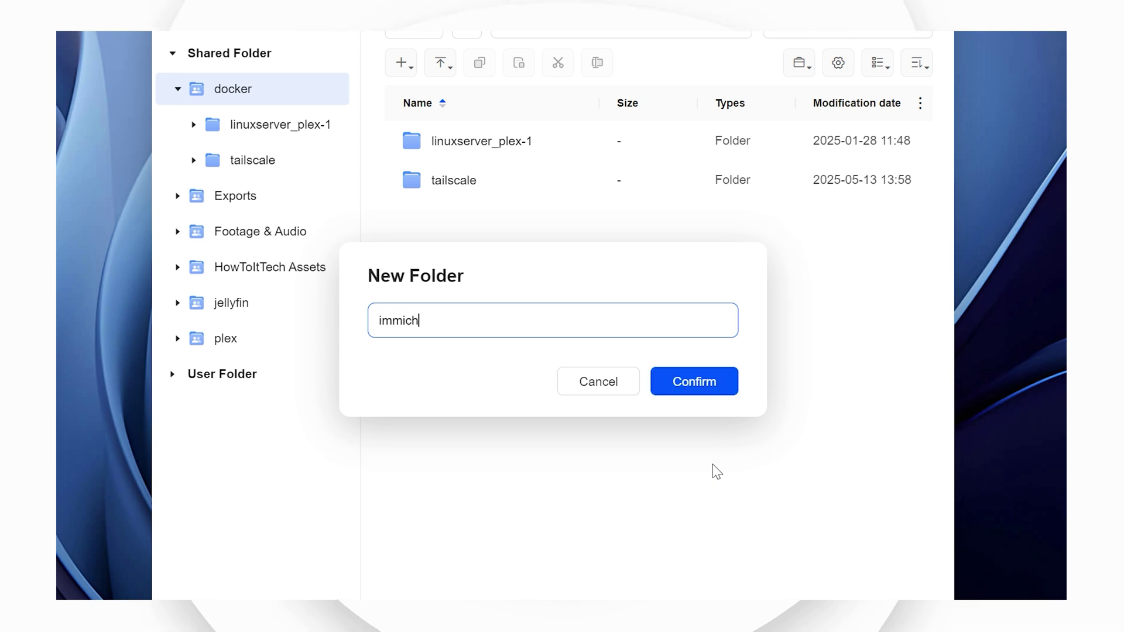
{"action": "key", "text": "Return"}
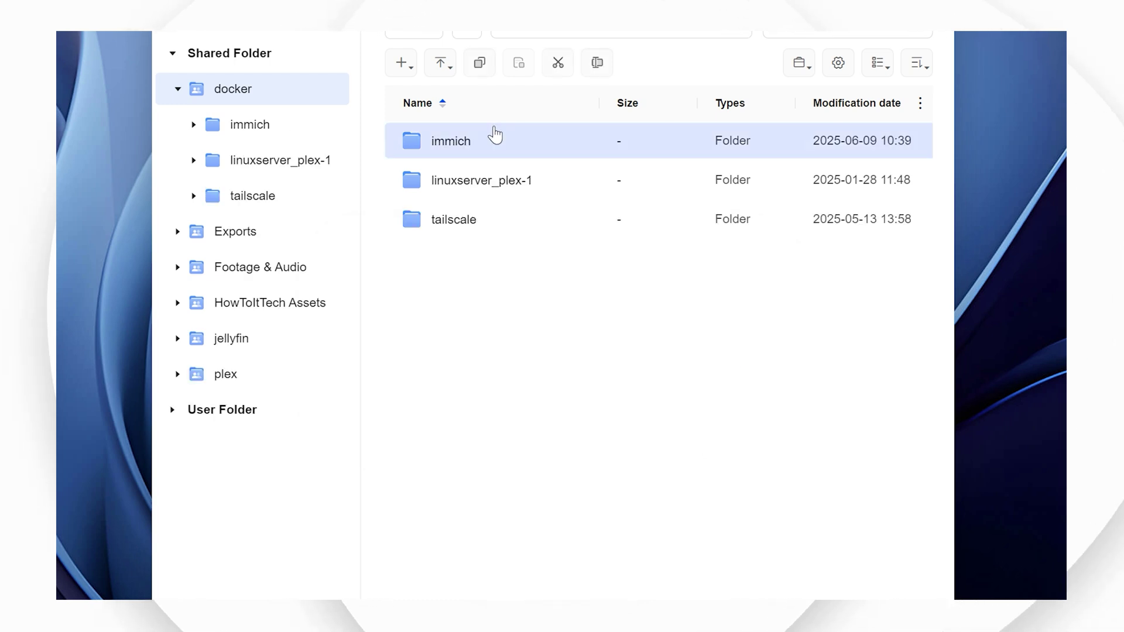
Inside immich, create the 'album' and 'postgres' subfolders.
{"action": "double_click", "coordinate": [475, 141]}
{"action": "right_click", "coordinate": [540, 237]}
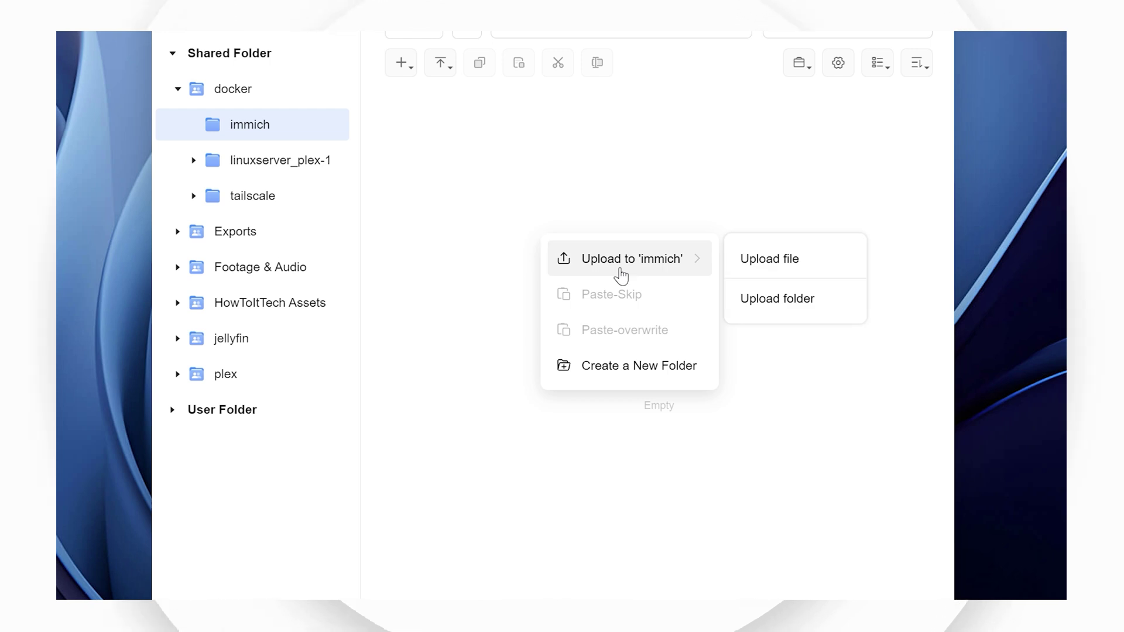
{"action": "left_click", "coordinate": [657, 368]}
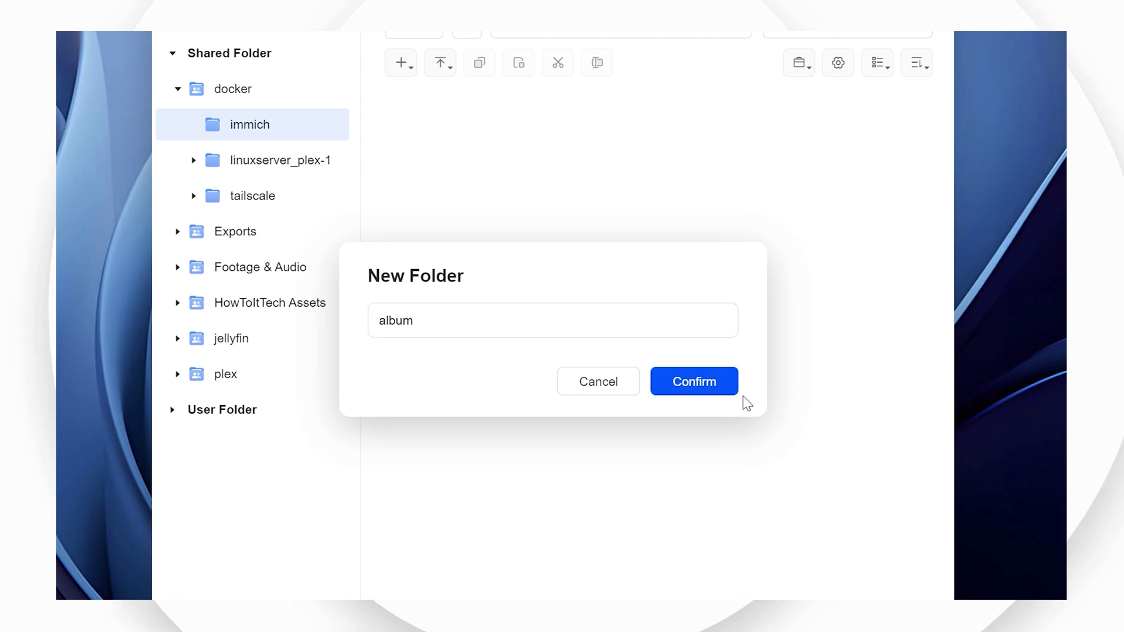
{"action": "left_click", "coordinate": [739, 394]}
{"action": "right_click", "coordinate": [522, 301]}
{"action": "mouse_move", "coordinate": [577, 322]}
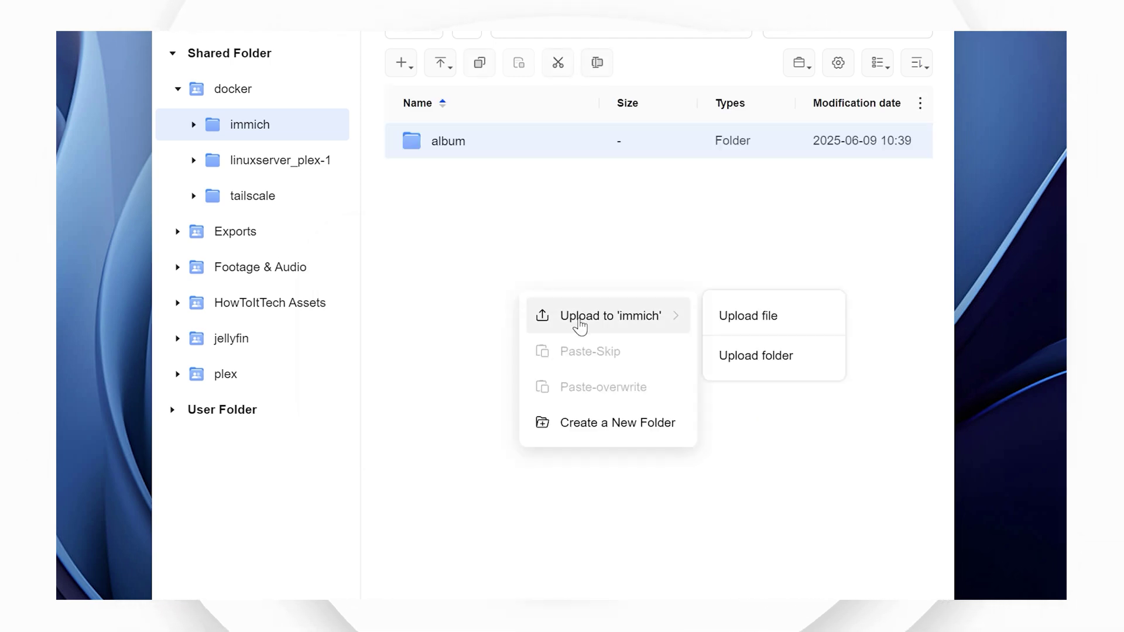
{"action": "left_click", "coordinate": [630, 425]}
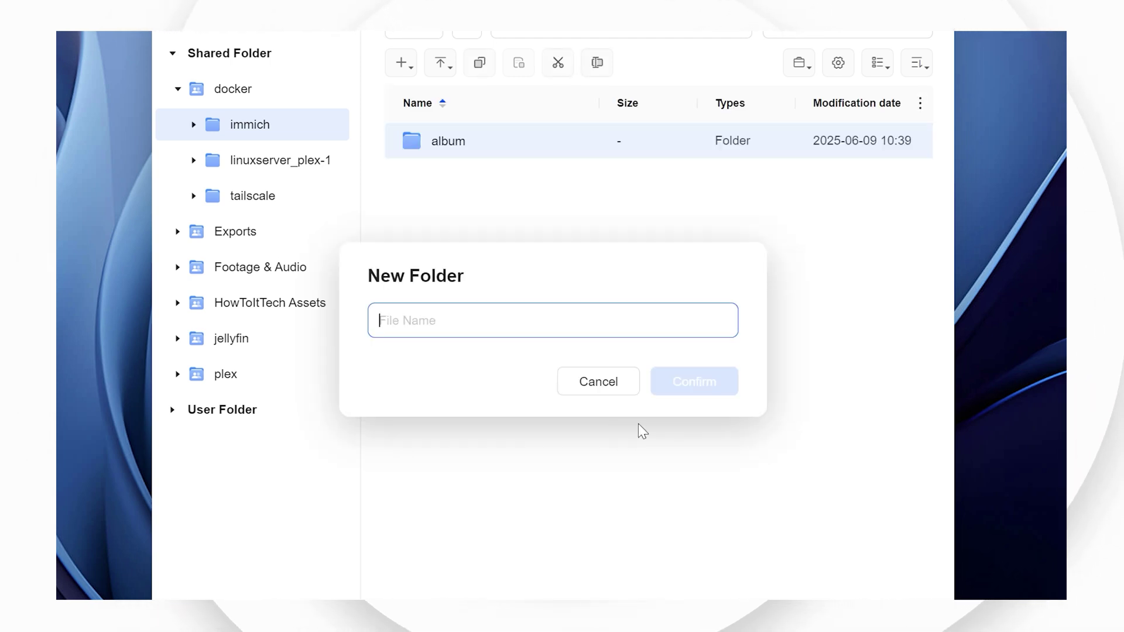
{"action": "type", "text": "postgres"}
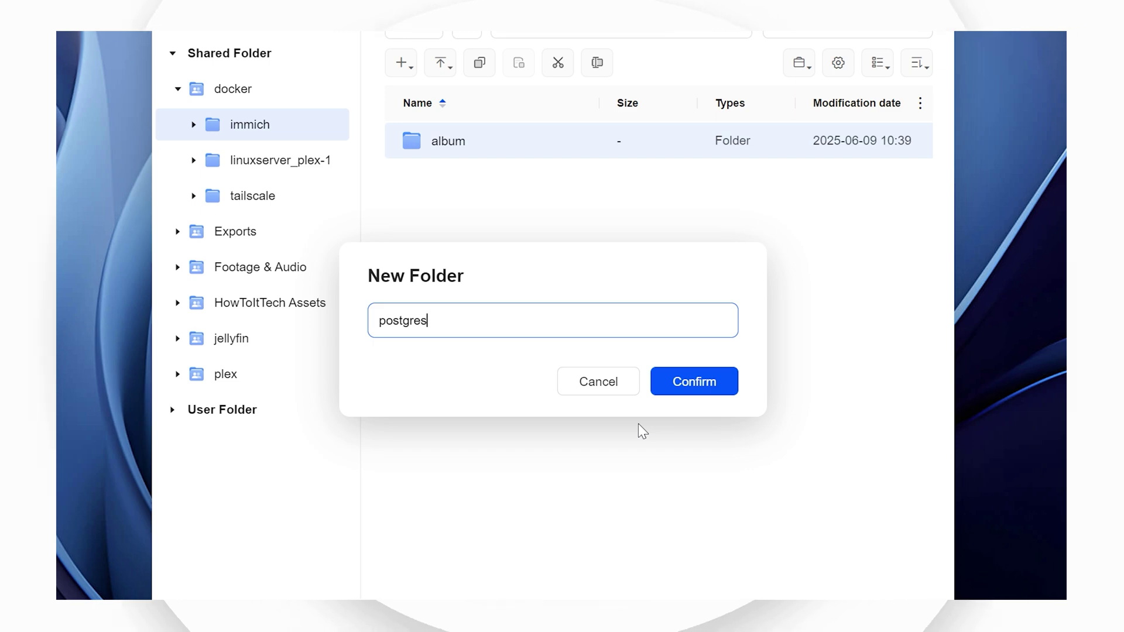
{"action": "key", "text": "Return"}
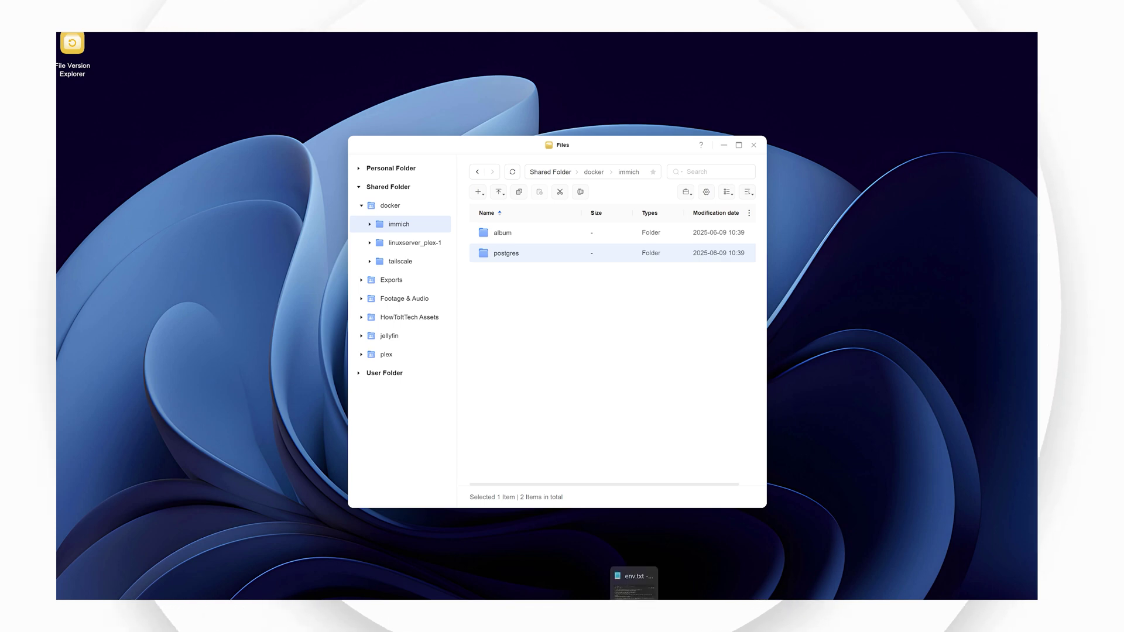
Place env.txt in Notepad on the right, with the Files window on the left.
{"action": "left_click", "coordinate": [634, 583]}
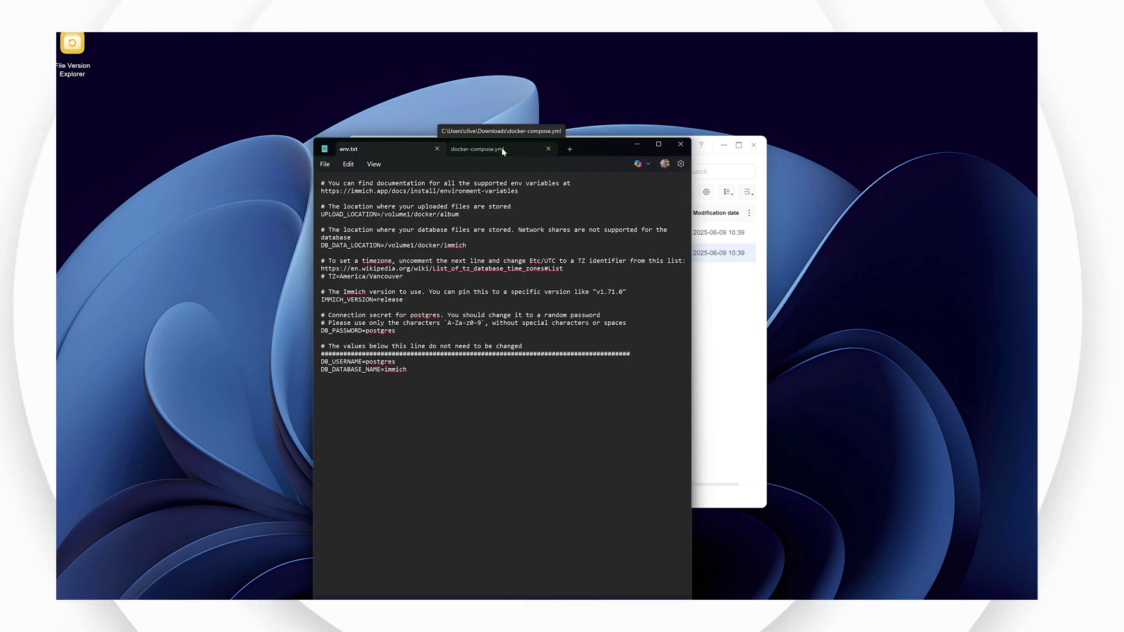
{"action": "left_click_drag", "start_coordinate": [592, 151], "coordinate": [1007, 108]}
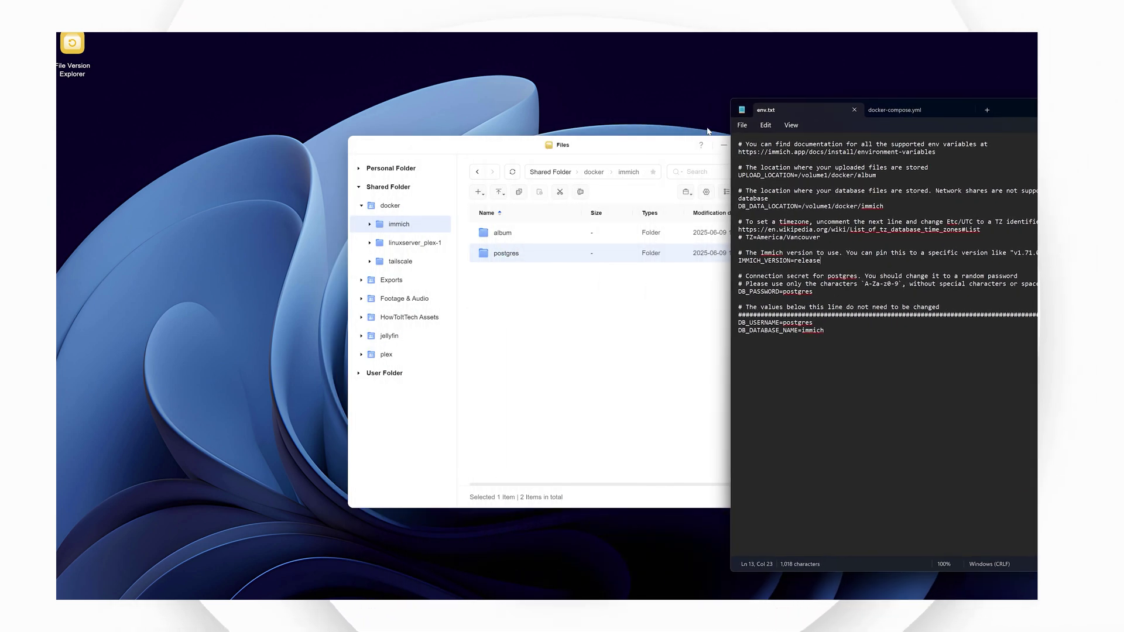
{"action": "left_click", "coordinate": [899, 615]}
{"action": "left_click_drag", "start_coordinate": [631, 149], "coordinate": [423, 143]}
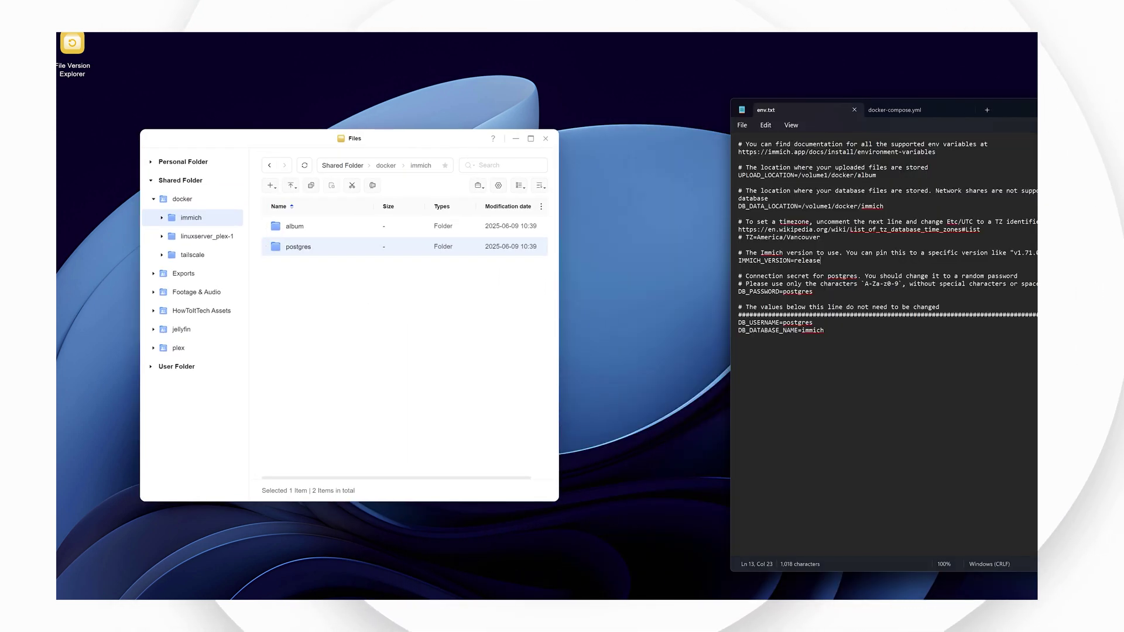
{"action": "left_click_drag", "start_coordinate": [1001, 107], "coordinate": [883, 119]}
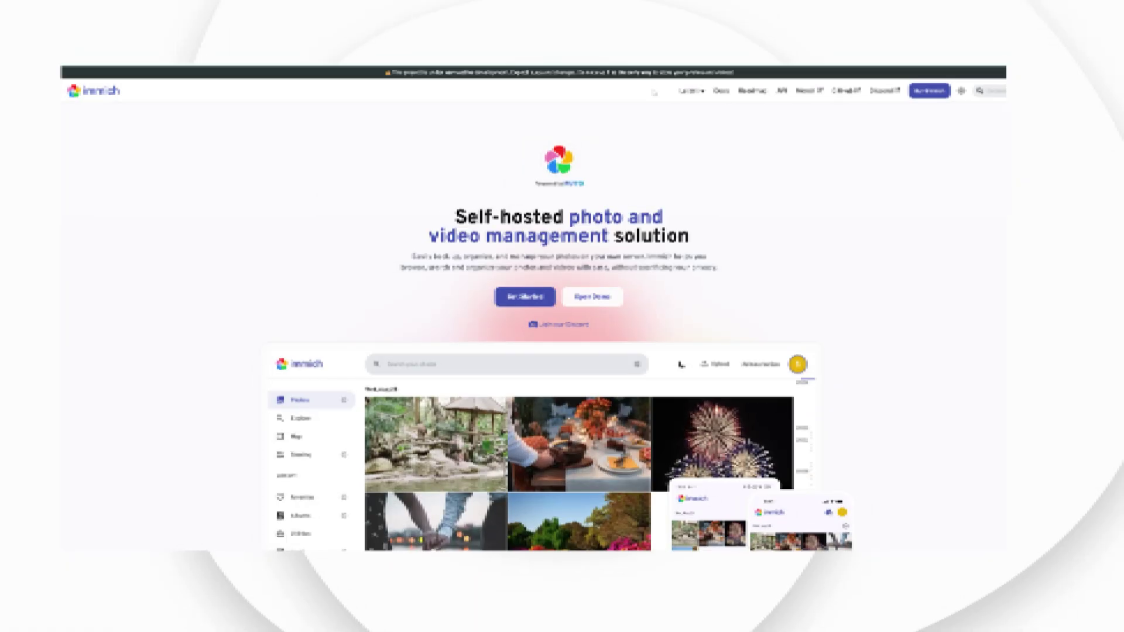
Paste the default .env block from the Immich Docker Compose install guide into Notepad.
{"action": "left_click", "coordinate": [722, 91]}
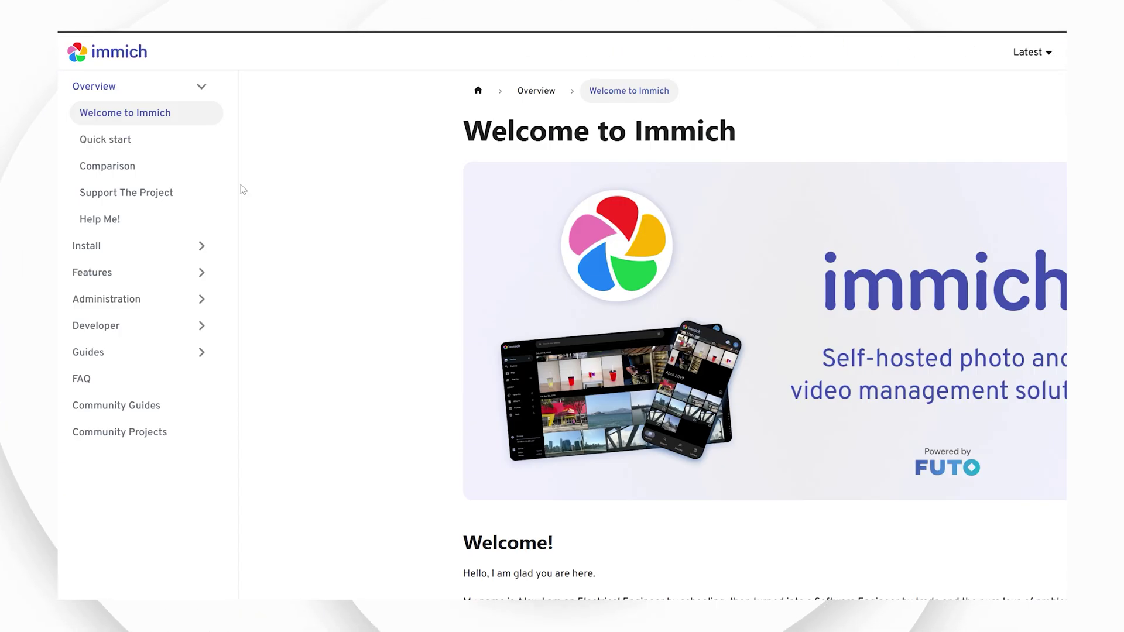
{"action": "left_click", "coordinate": [135, 246]}
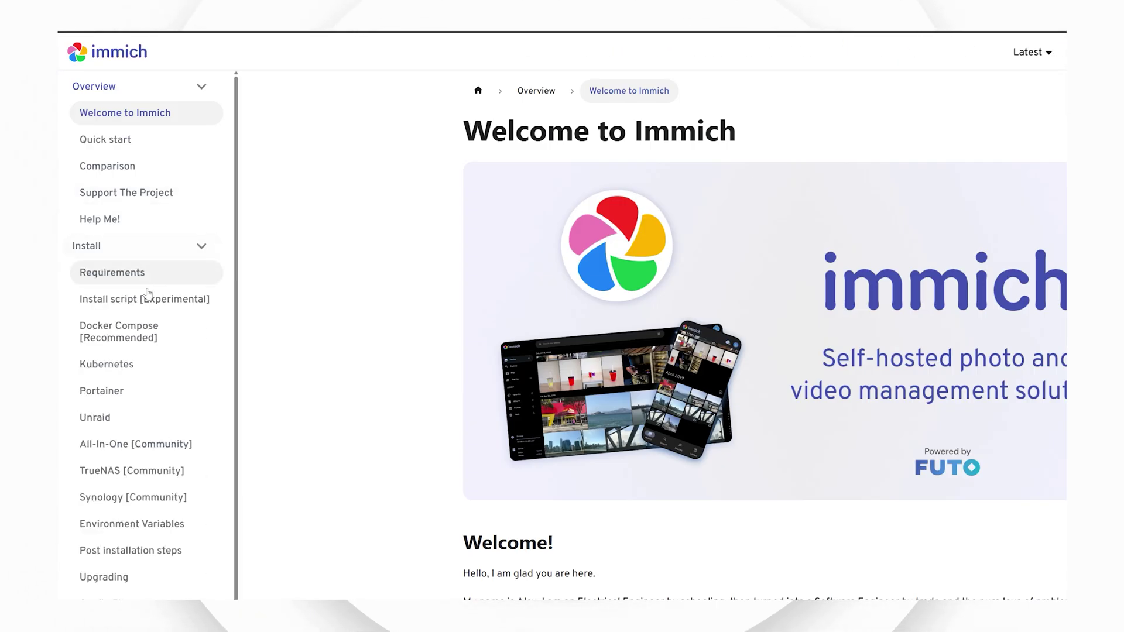
{"action": "left_click", "coordinate": [135, 332]}
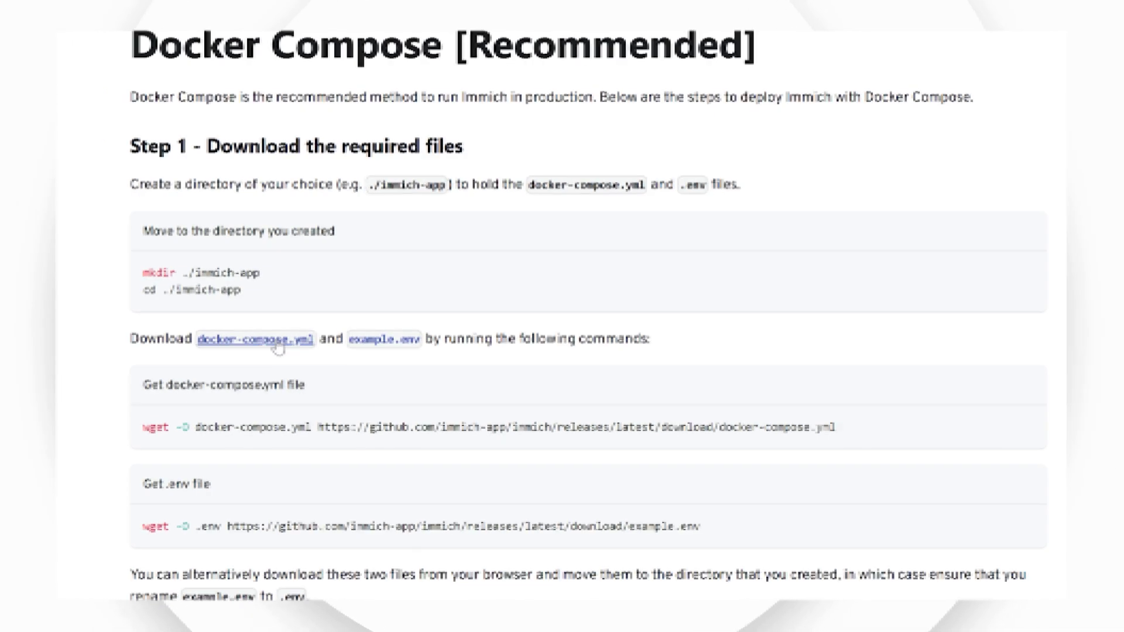
{"action": "scroll", "coordinate": [153, 373], "scroll_direction": "down", "scroll_amount": 7}
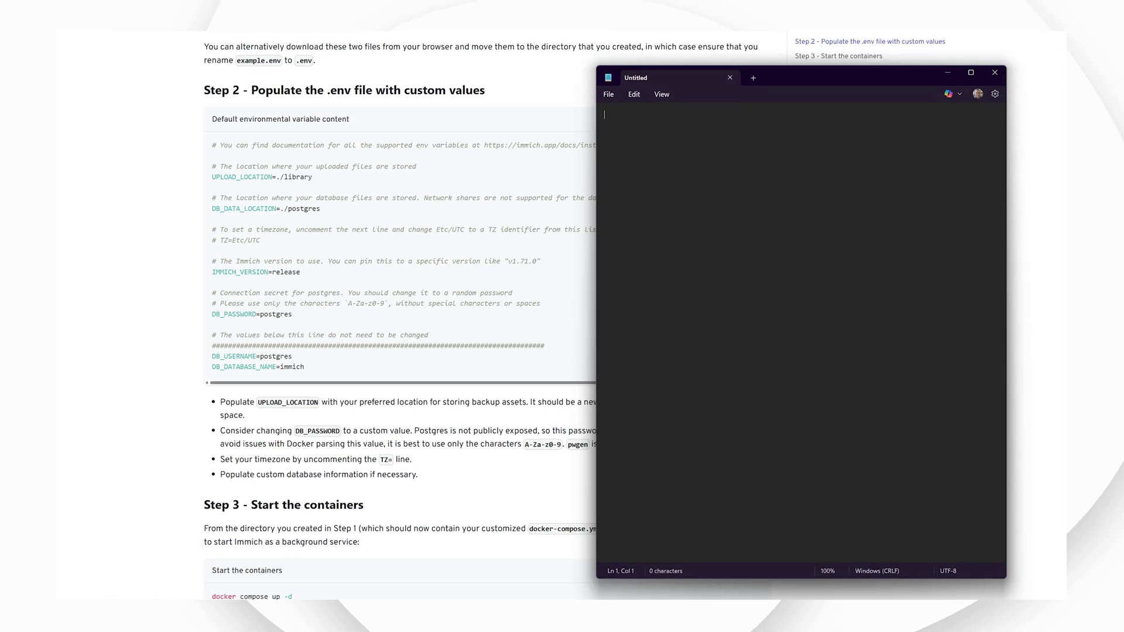
{"action": "key", "text": "ctrl+v"}
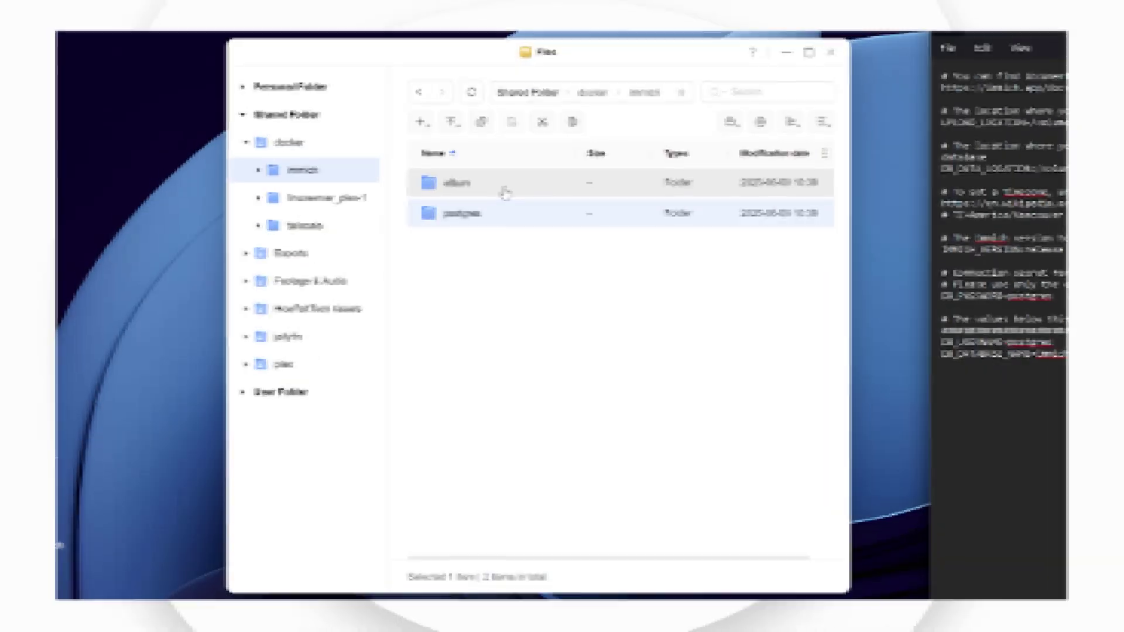
{"action": "right_click", "coordinate": [504, 191]}
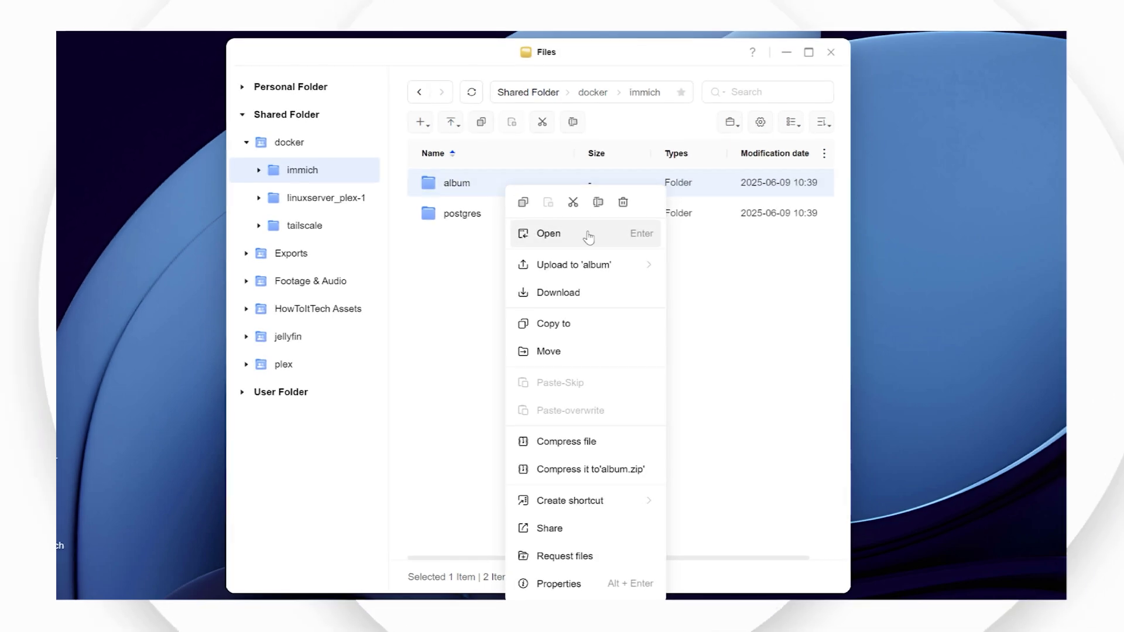
Set UPLOAD_LOCATION to the album folder's location from its Properties.
{"action": "left_click", "coordinate": [560, 583]}
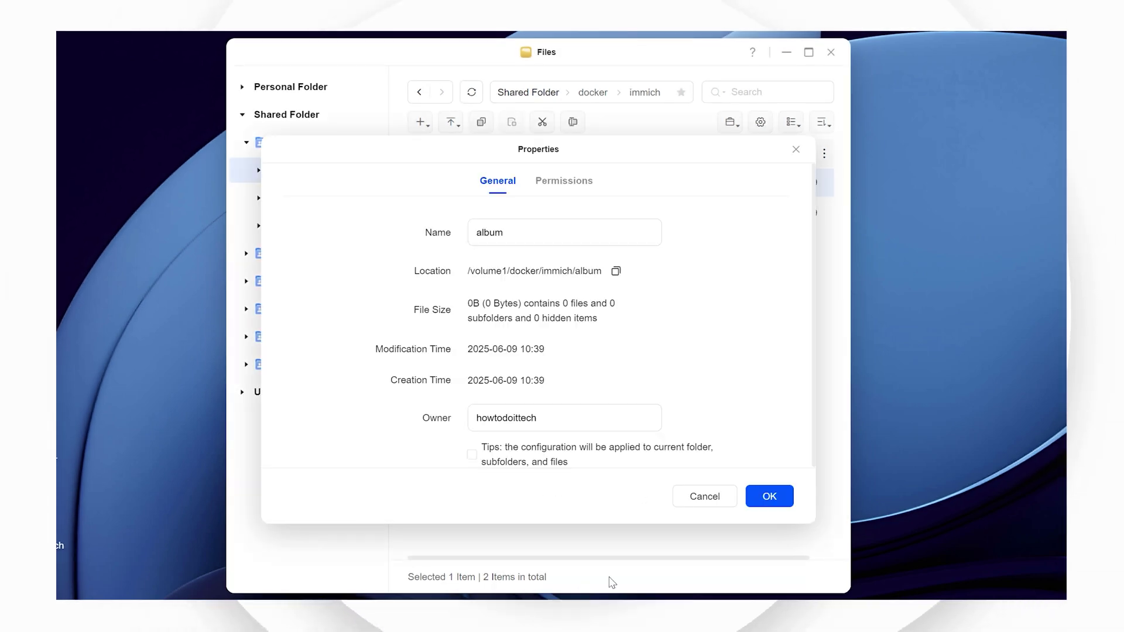
{"action": "left_click", "coordinate": [767, 497]}
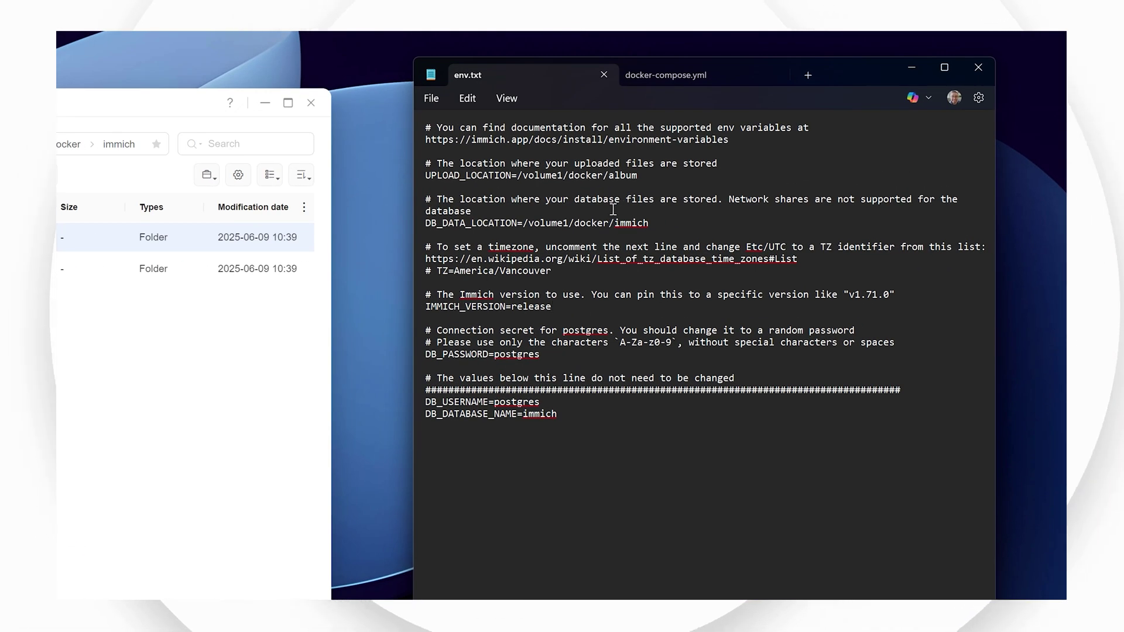
{"action": "left_click", "coordinate": [644, 177]}
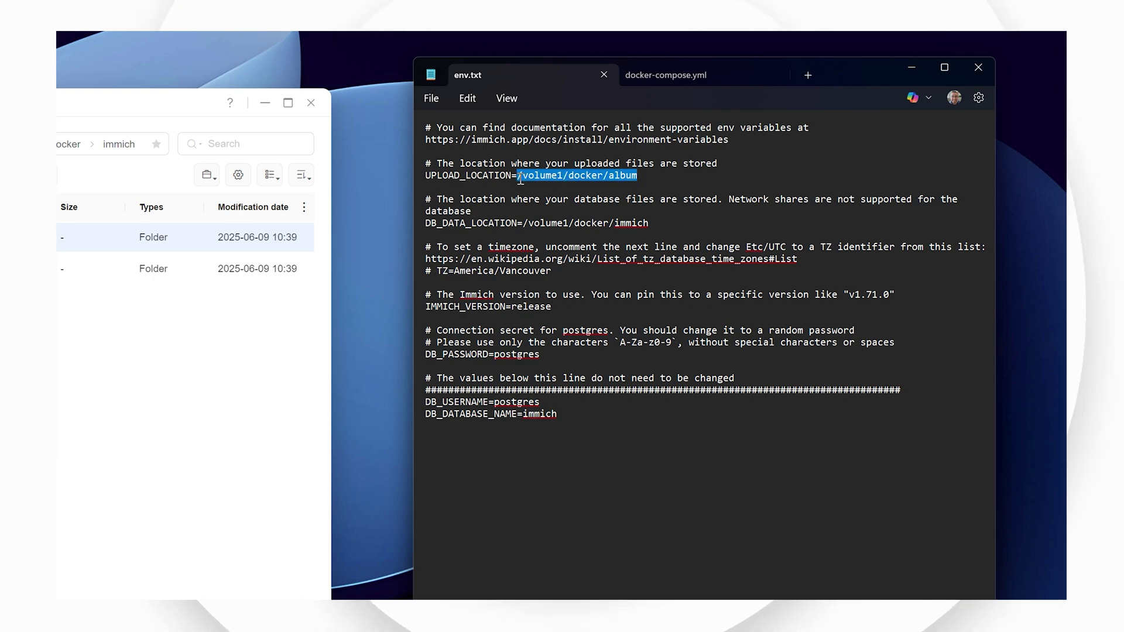
{"action": "type", "text": "/volume1/docker/immich/album"}
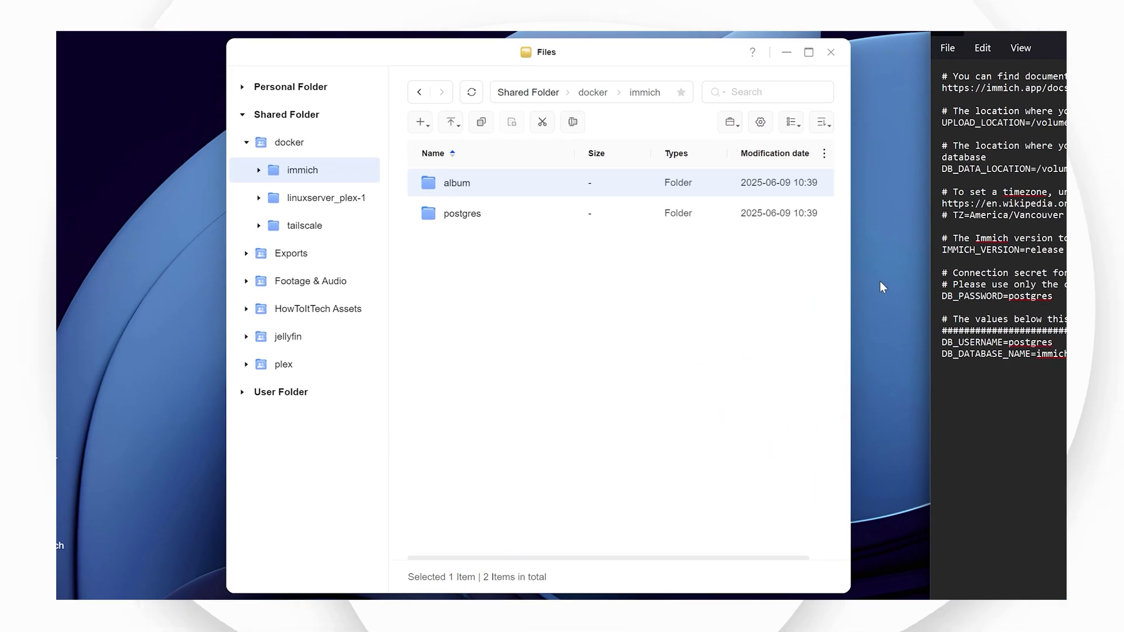
Put the postgres folder's path into DB_DATA_LOCATION and select the America/Vancouver TZ value.
{"action": "right_click", "coordinate": [451, 216]}
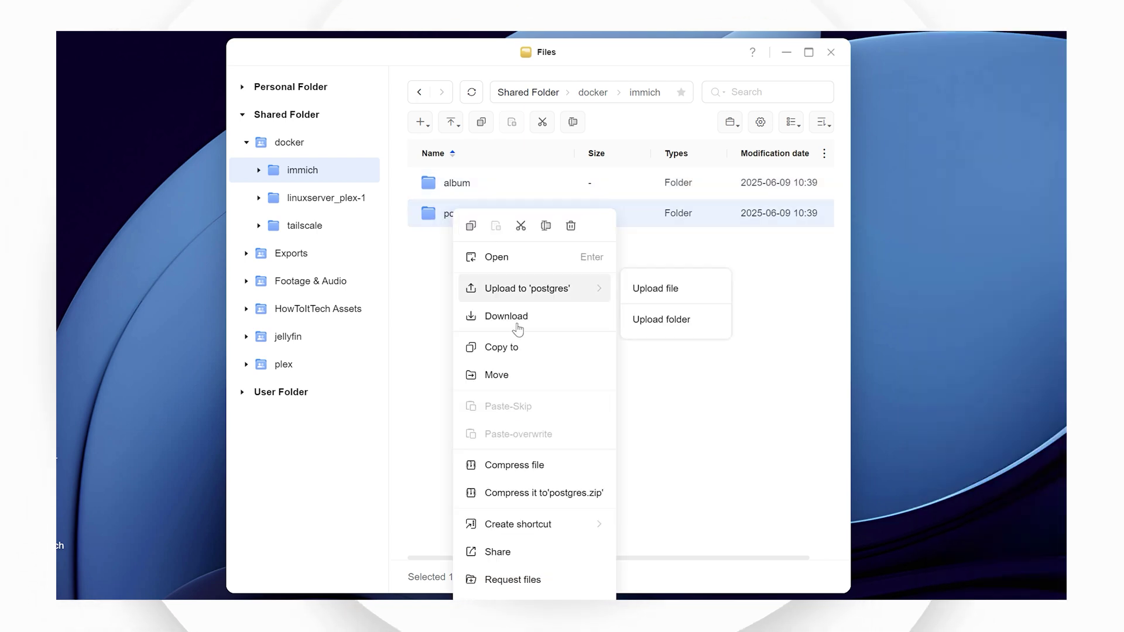
{"action": "left_click", "coordinate": [517, 594]}
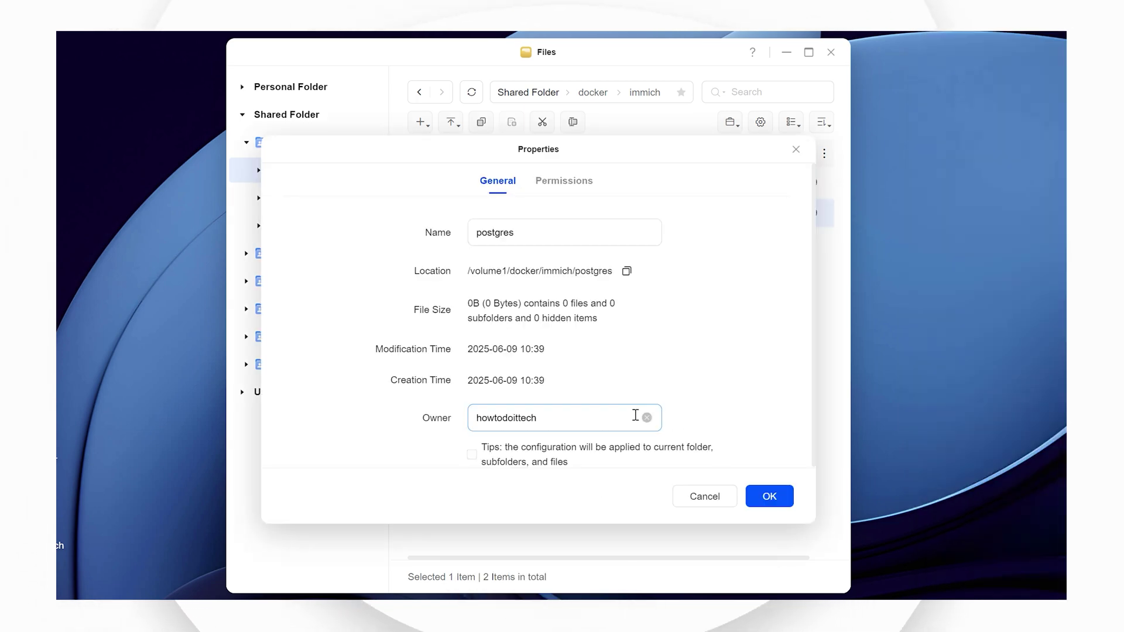
{"action": "left_click", "coordinate": [626, 270]}
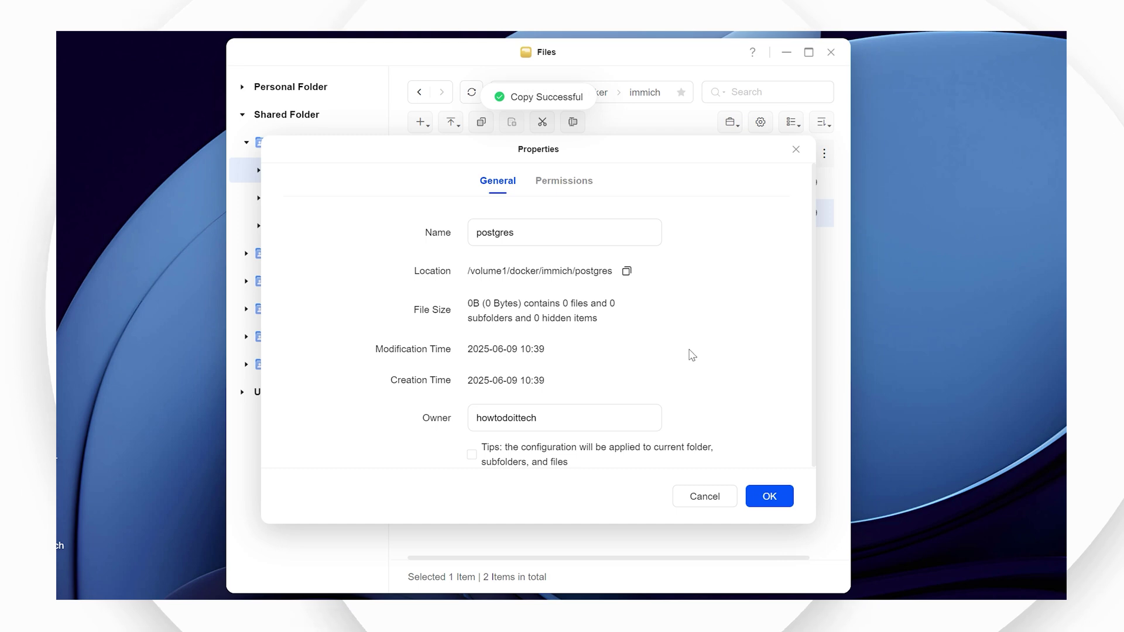
{"action": "left_click", "coordinate": [767, 496]}
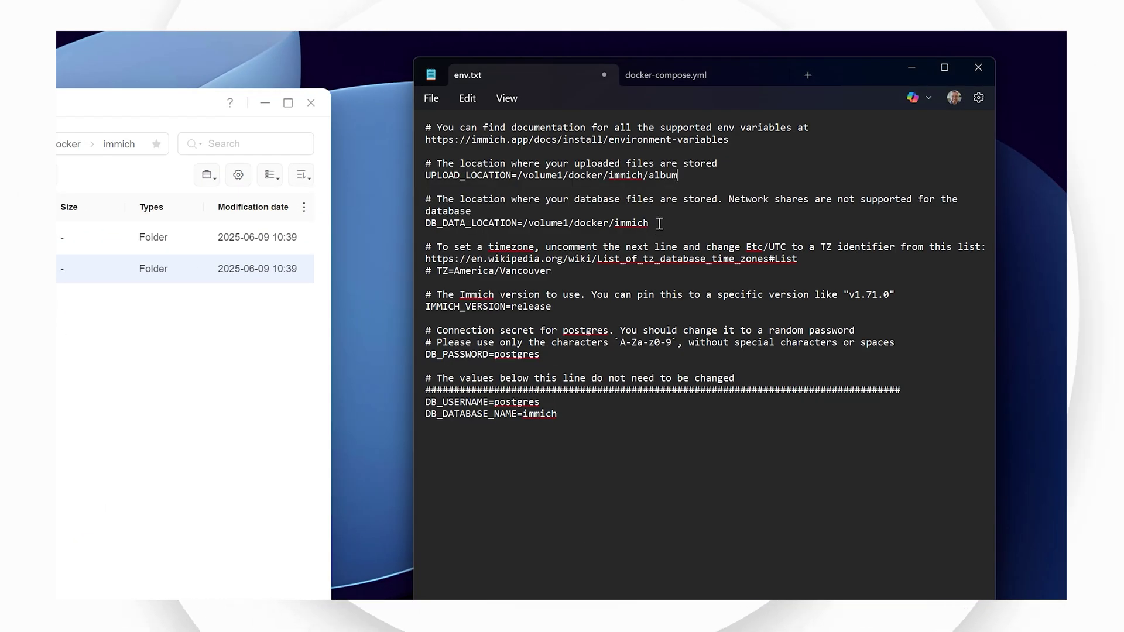
{"action": "left_click_drag", "start_coordinate": [656, 223], "coordinate": [525, 227]}
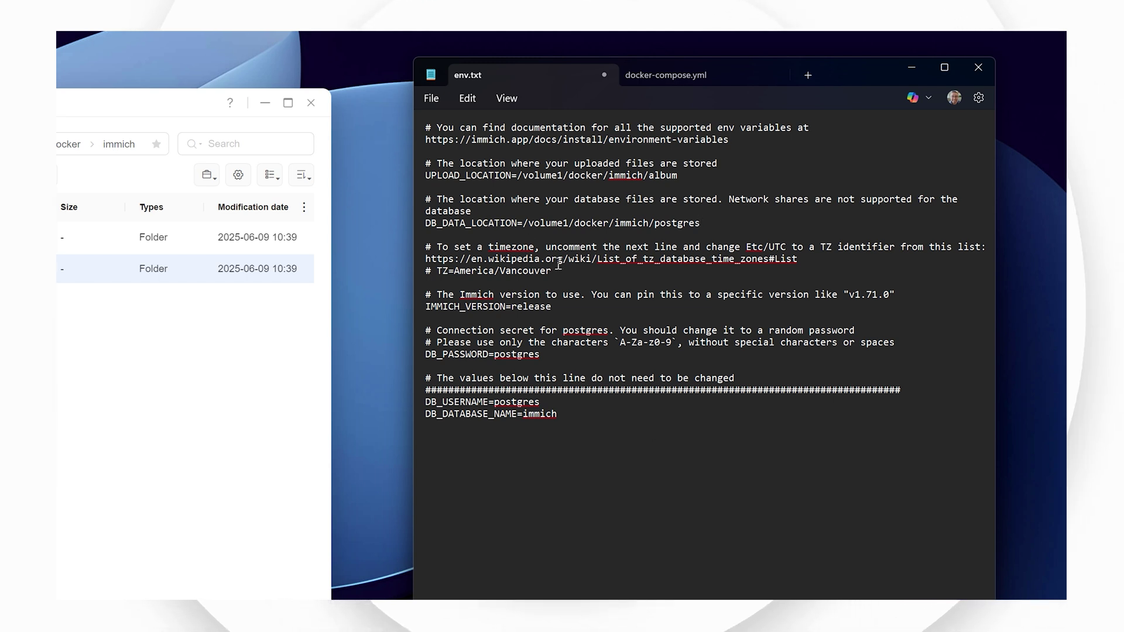
{"action": "left_click_drag", "start_coordinate": [458, 272], "coordinate": [454, 272]}
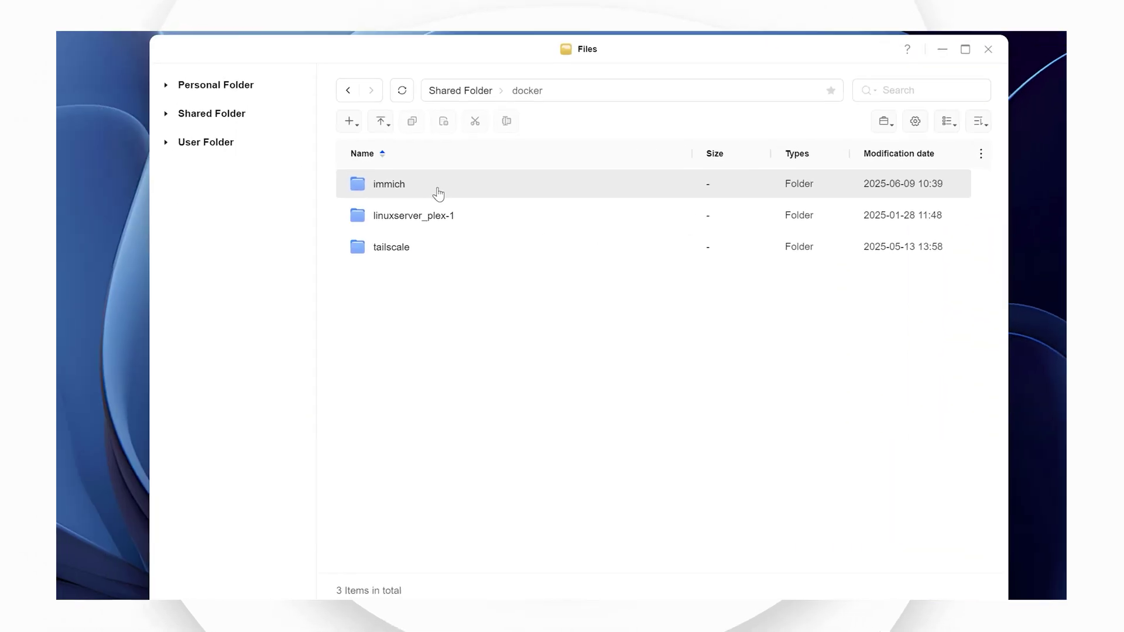
Upload the env file from Downloads into the docker/immich folder.
{"action": "double_click", "coordinate": [438, 193]}
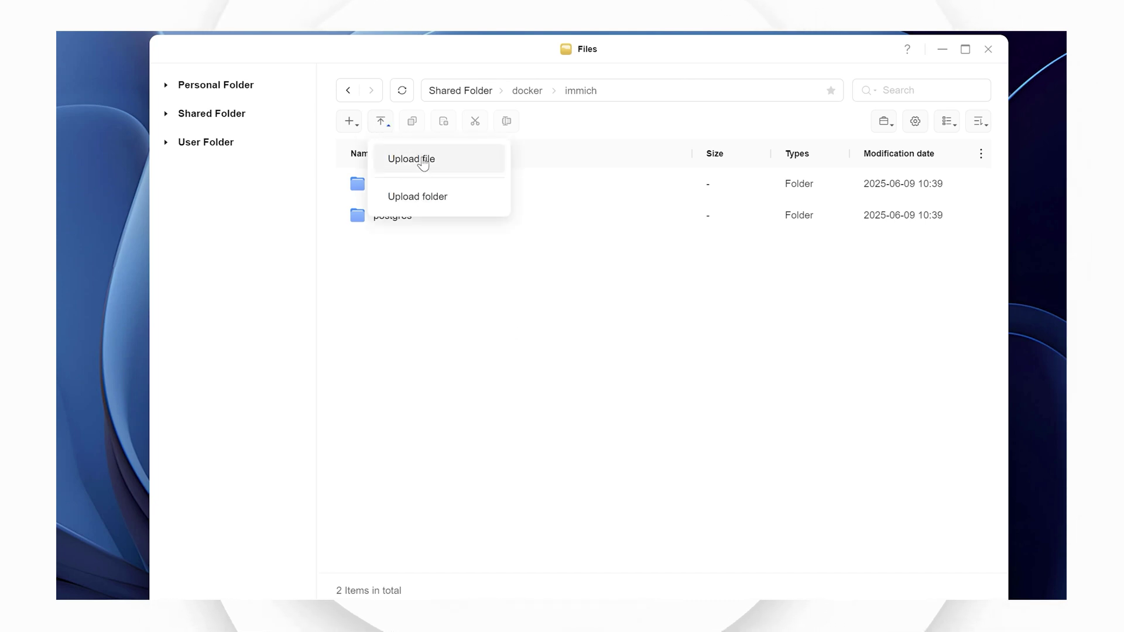
{"action": "left_click", "coordinate": [423, 164]}
{"action": "left_click", "coordinate": [709, 393]}
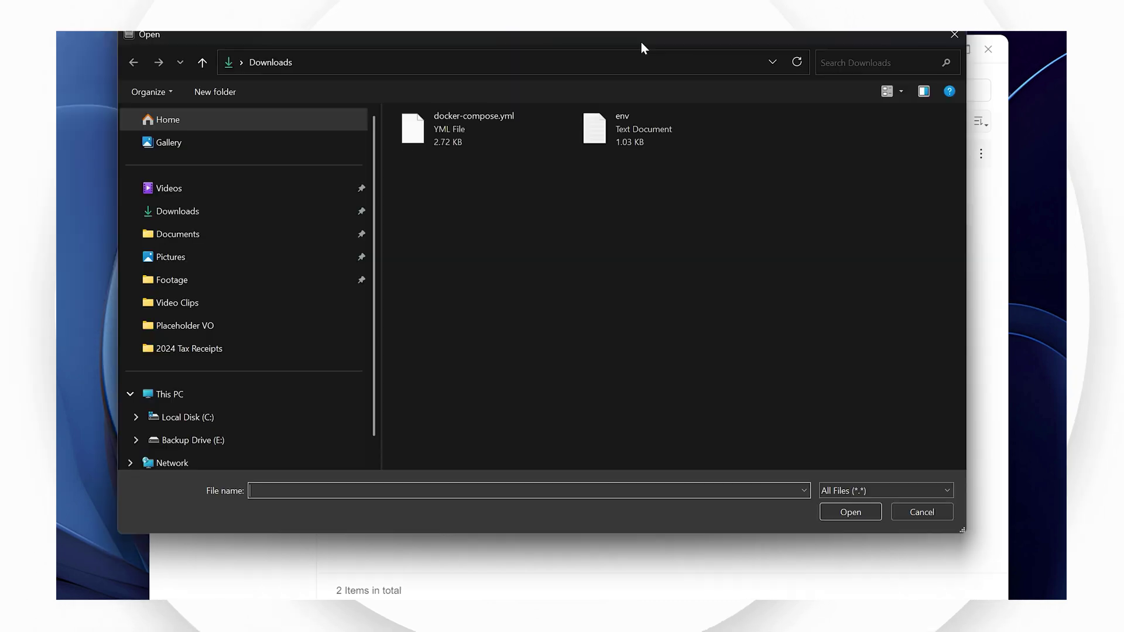
{"action": "left_click_drag", "start_coordinate": [640, 41], "coordinate": [673, 68]}
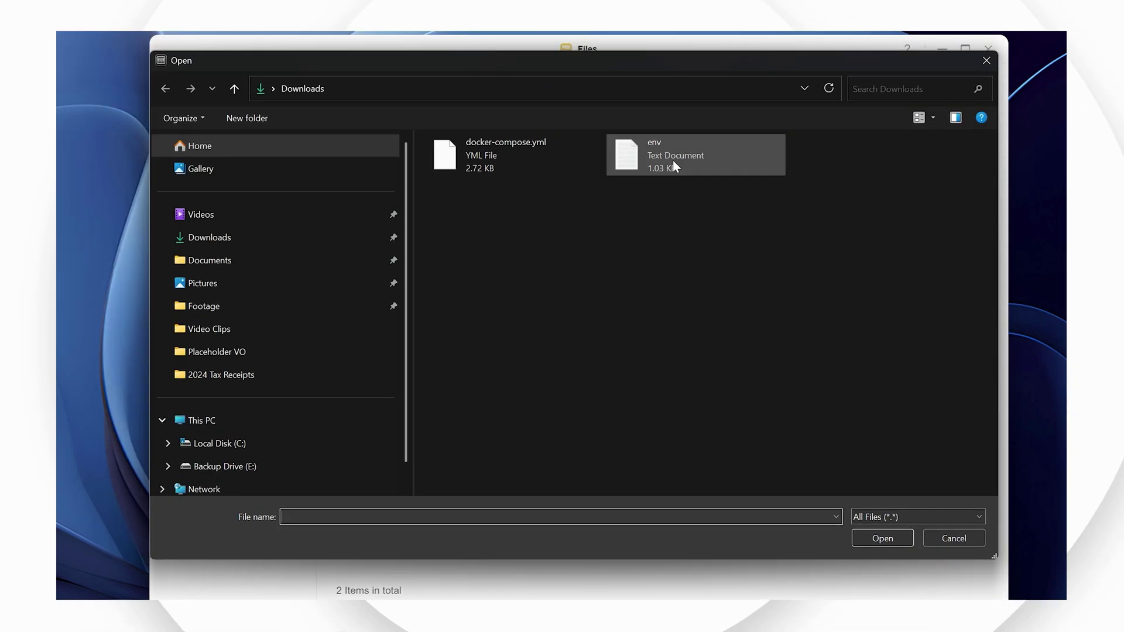
{"action": "left_click", "coordinate": [654, 151]}
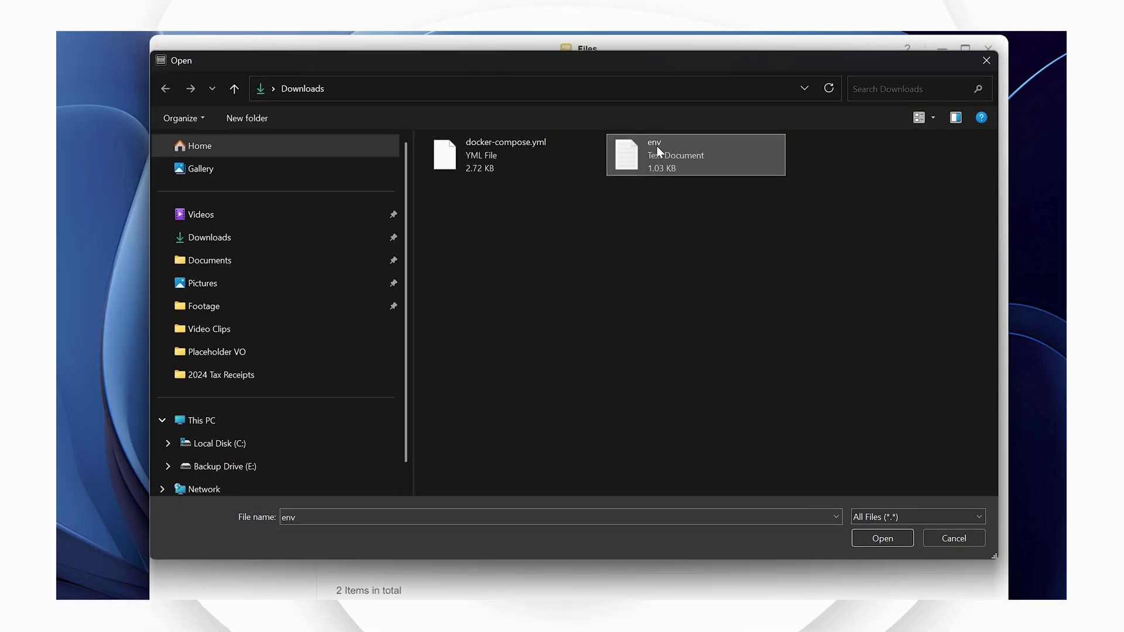
{"action": "right_click", "coordinate": [656, 145]}
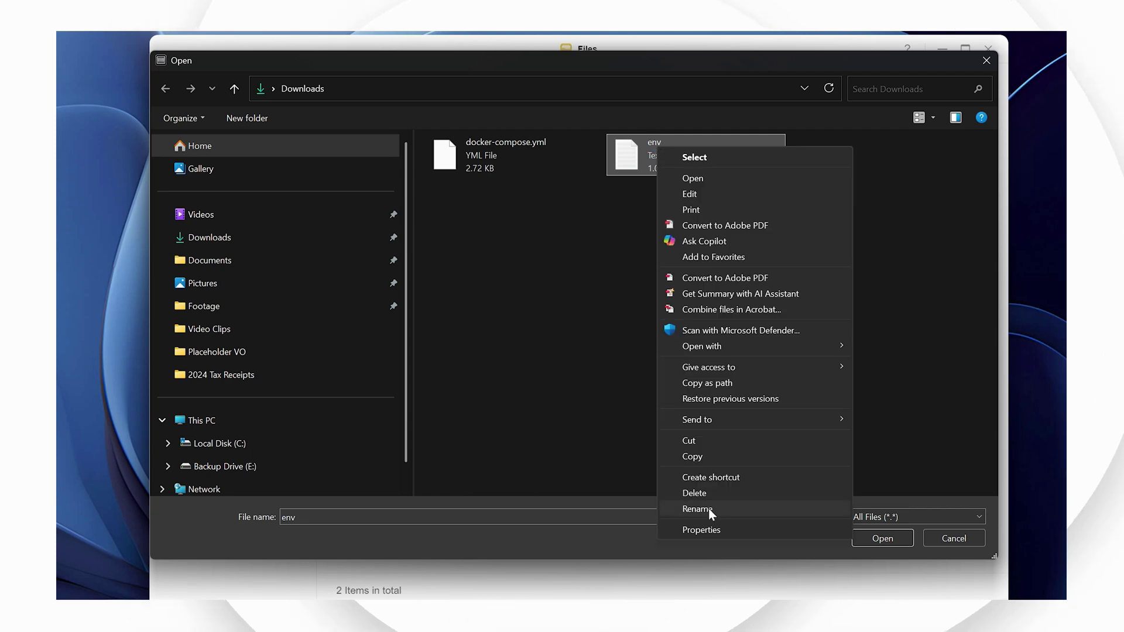
{"action": "key", "text": "Escape"}
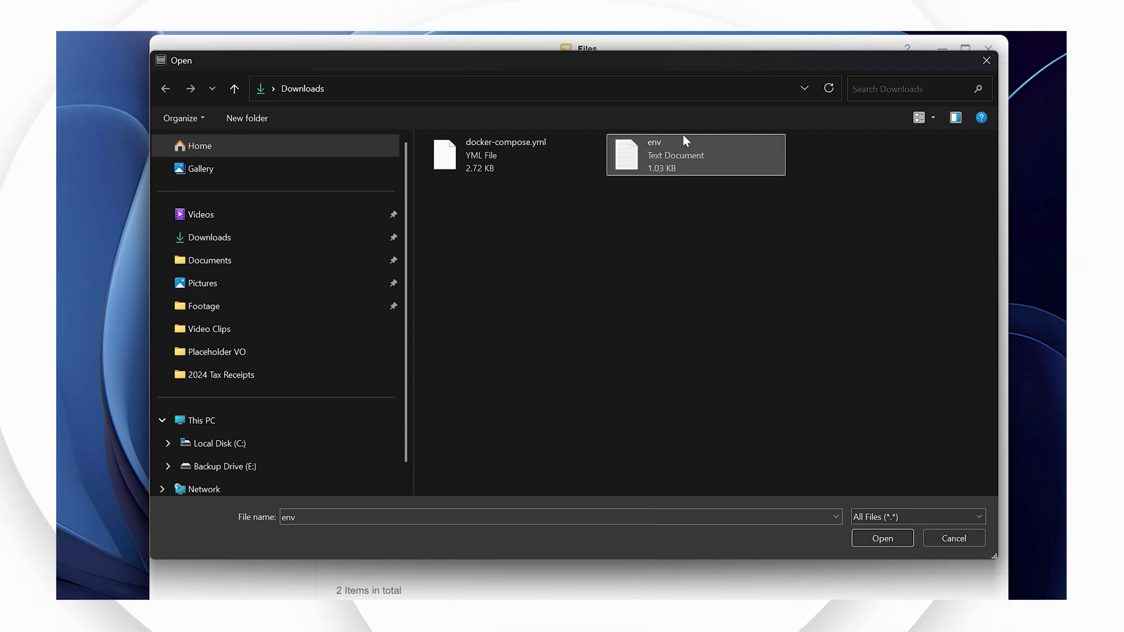
{"action": "double_click", "coordinate": [680, 151]}
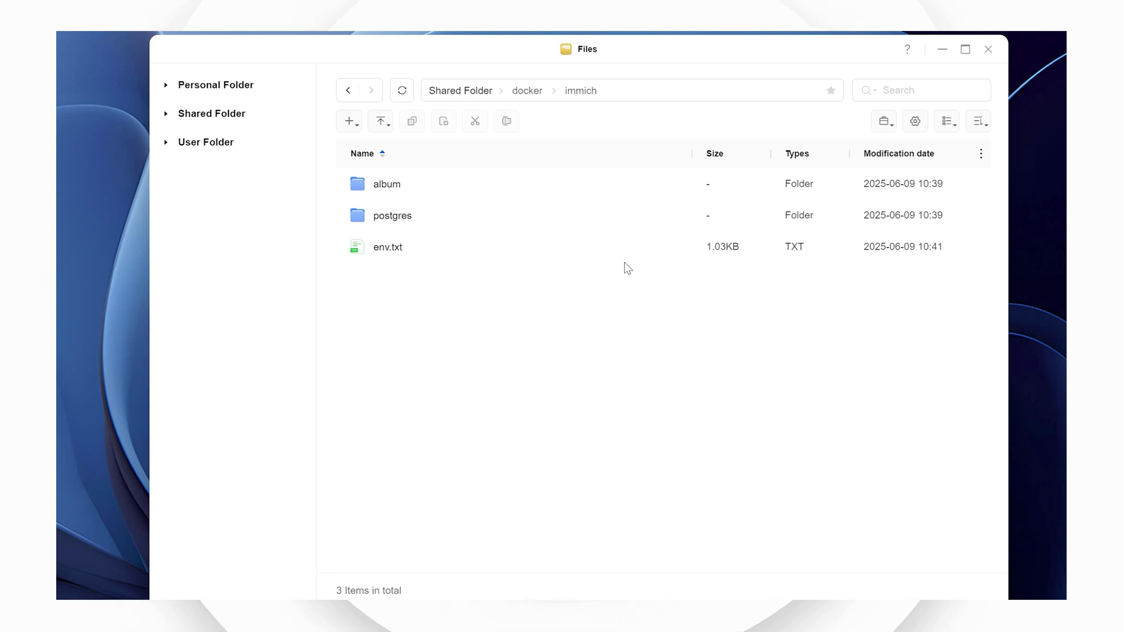
Rename env.txt to .env by deleting the txt extension.
{"action": "right_click", "coordinate": [400, 250]}
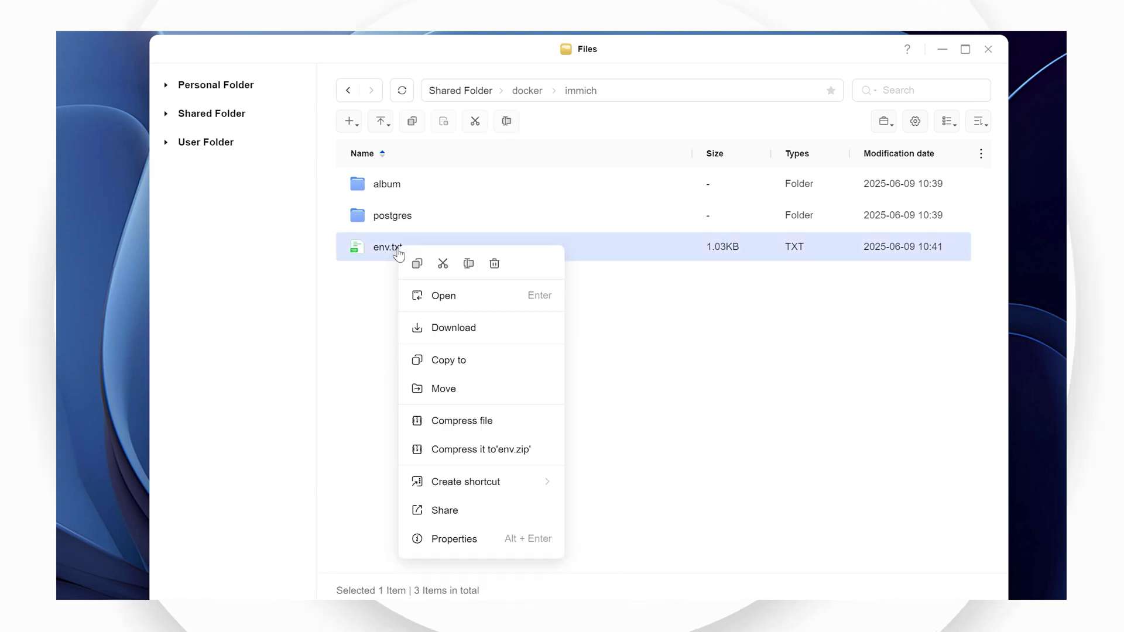
{"action": "key", "text": "Escape"}
{"action": "key", "text": "F2"}
{"action": "left_click", "coordinate": [466, 249]}
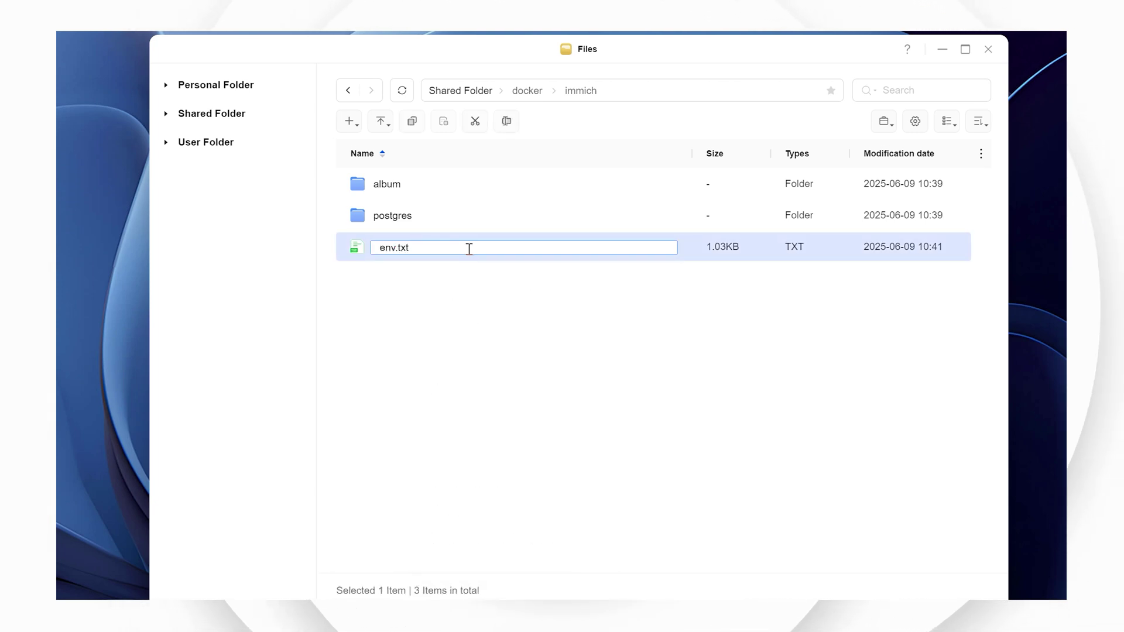
{"action": "key", "text": "BackSpace"}
{"action": "key", "text": "BackSpace"}
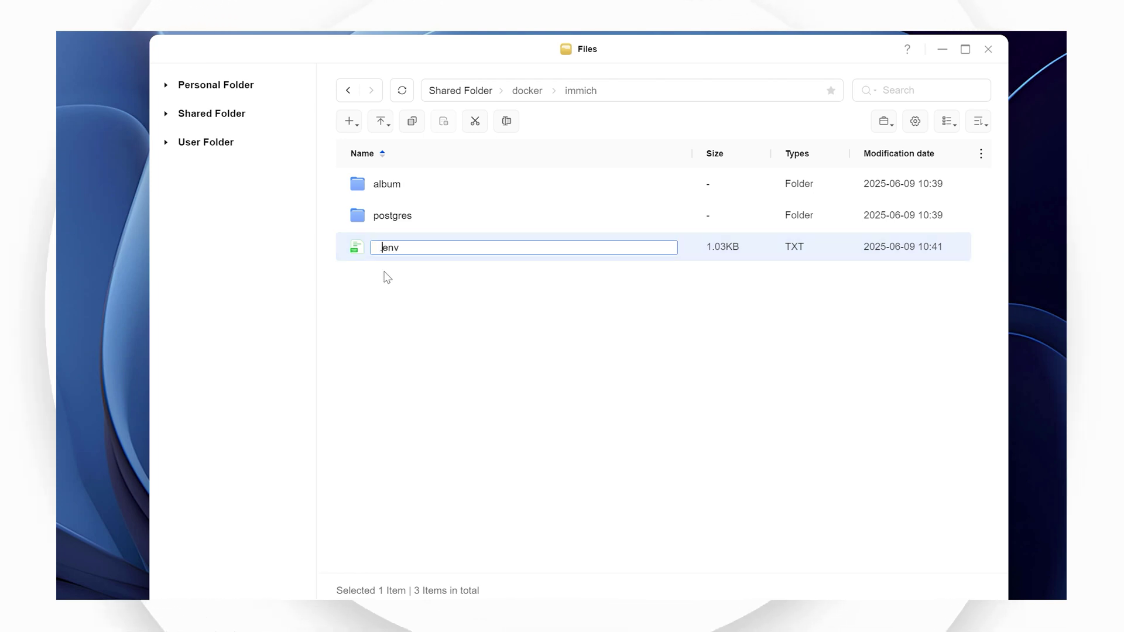
{"action": "key", "text": "Return"}
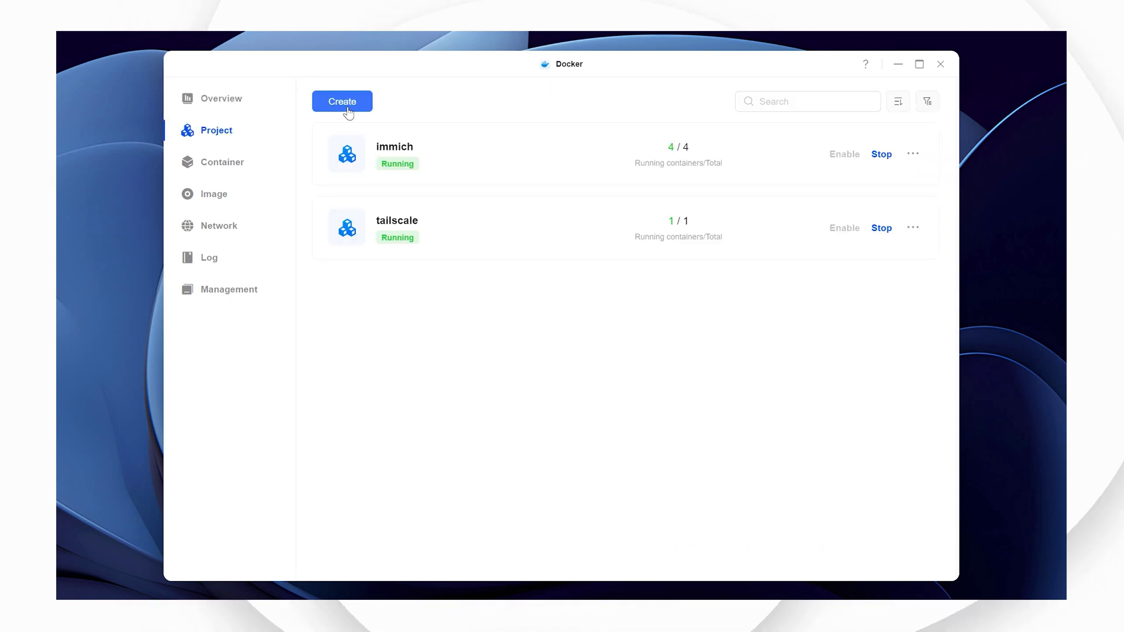
Create and deploy the immich Docker project using docker-compose.yml imported from this computer.
{"action": "left_click", "coordinate": [346, 109]}
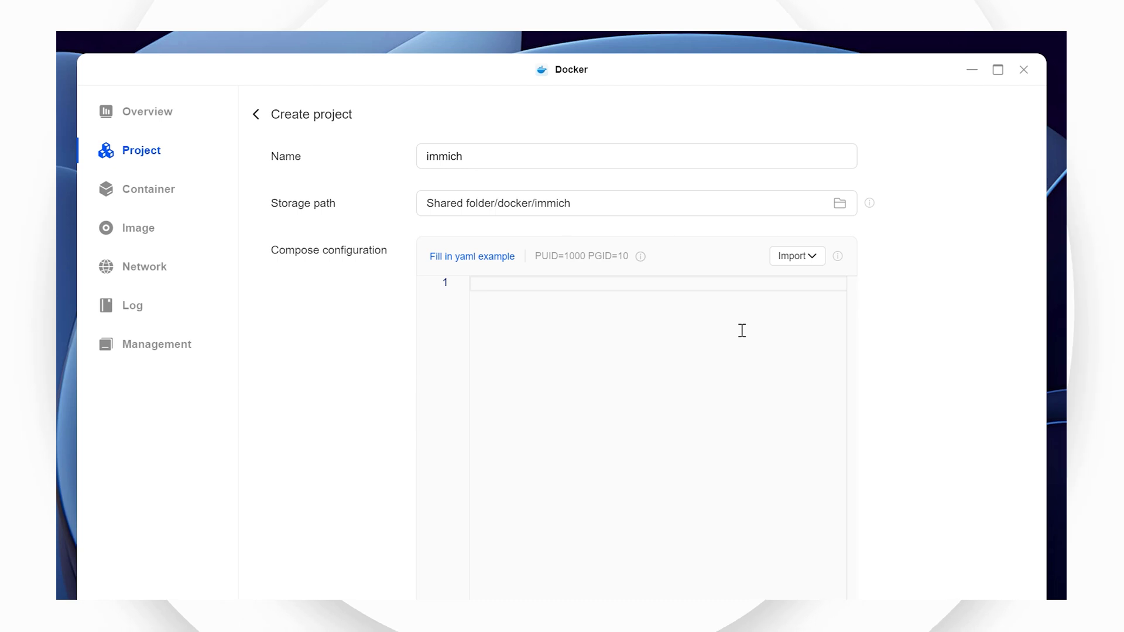
{"action": "left_click", "coordinate": [800, 258]}
{"action": "left_click", "coordinate": [750, 295]}
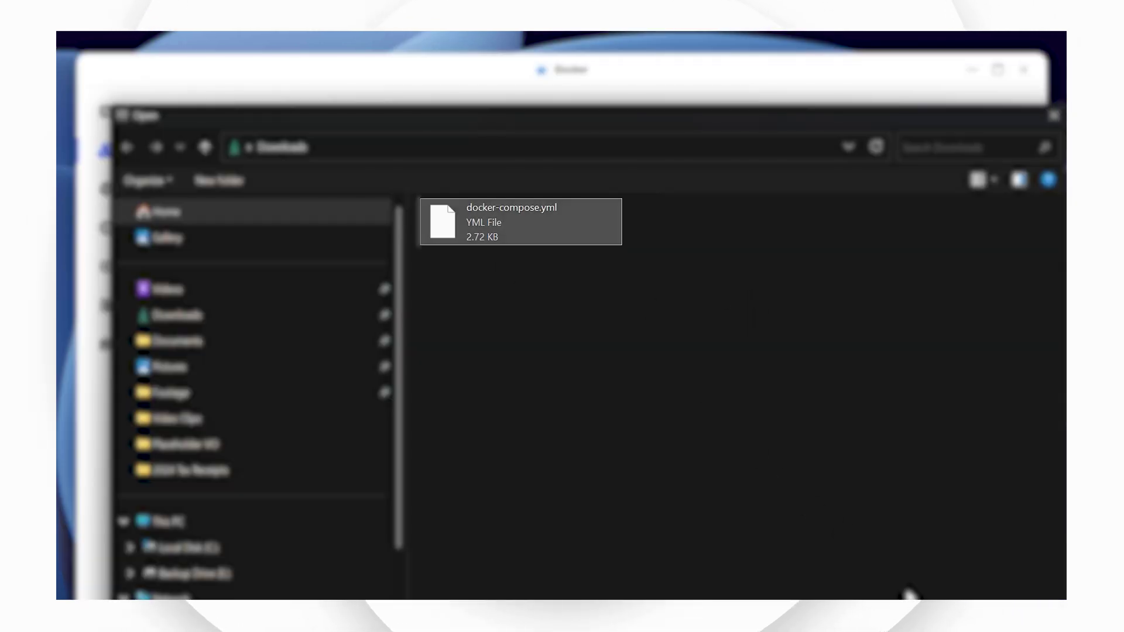
{"action": "double_click", "coordinate": [476, 235]}
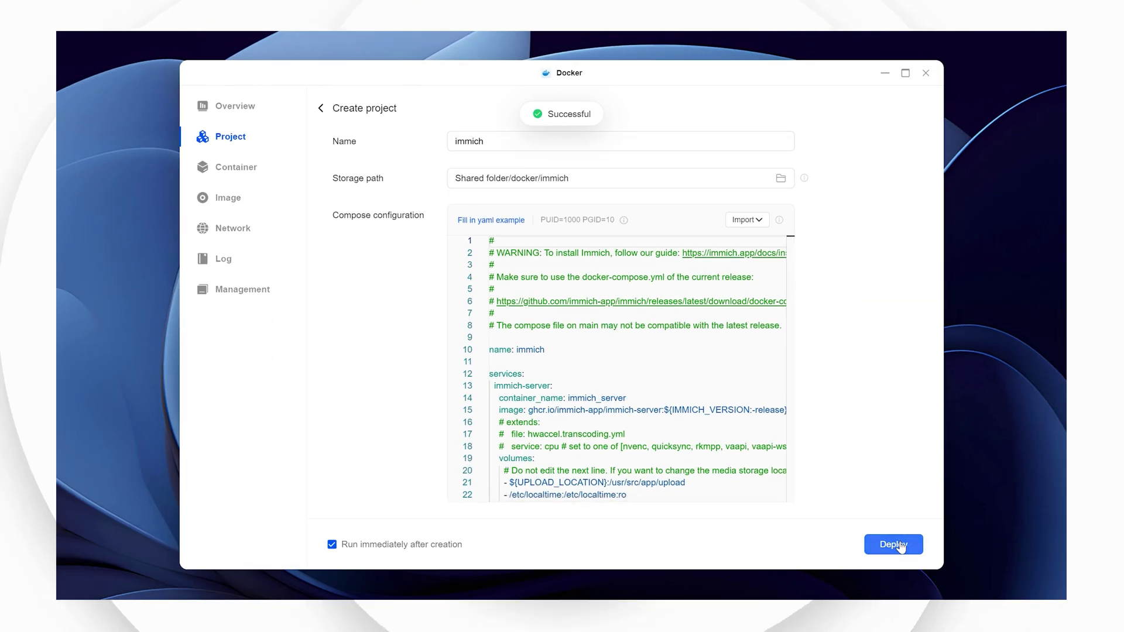
{"action": "left_click", "coordinate": [901, 547]}
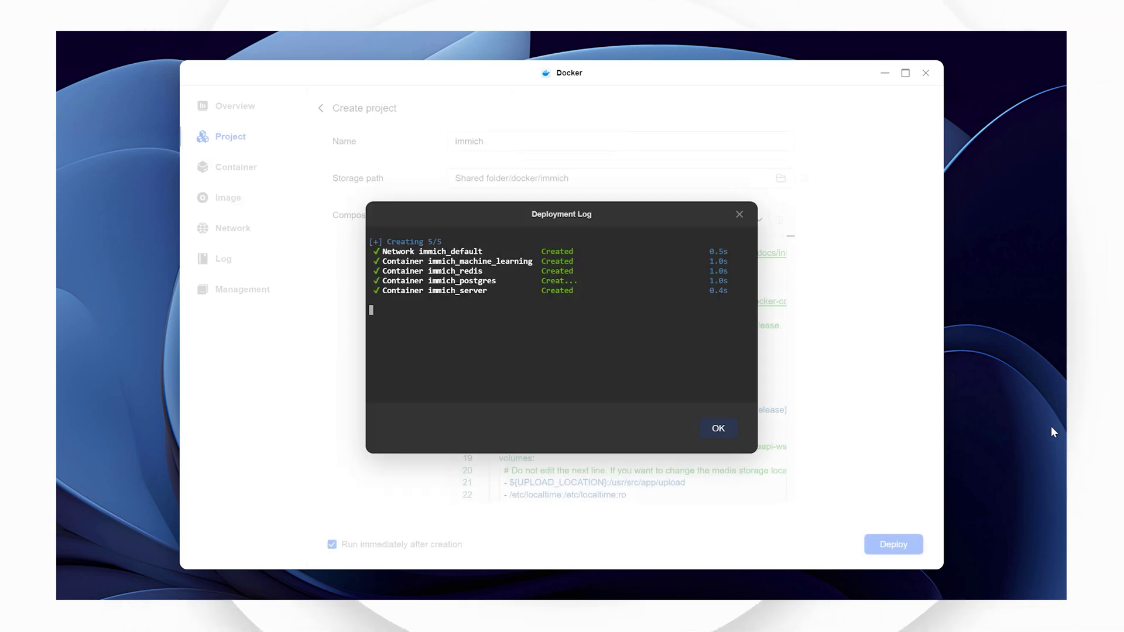
{"action": "left_click", "coordinate": [717, 431]}
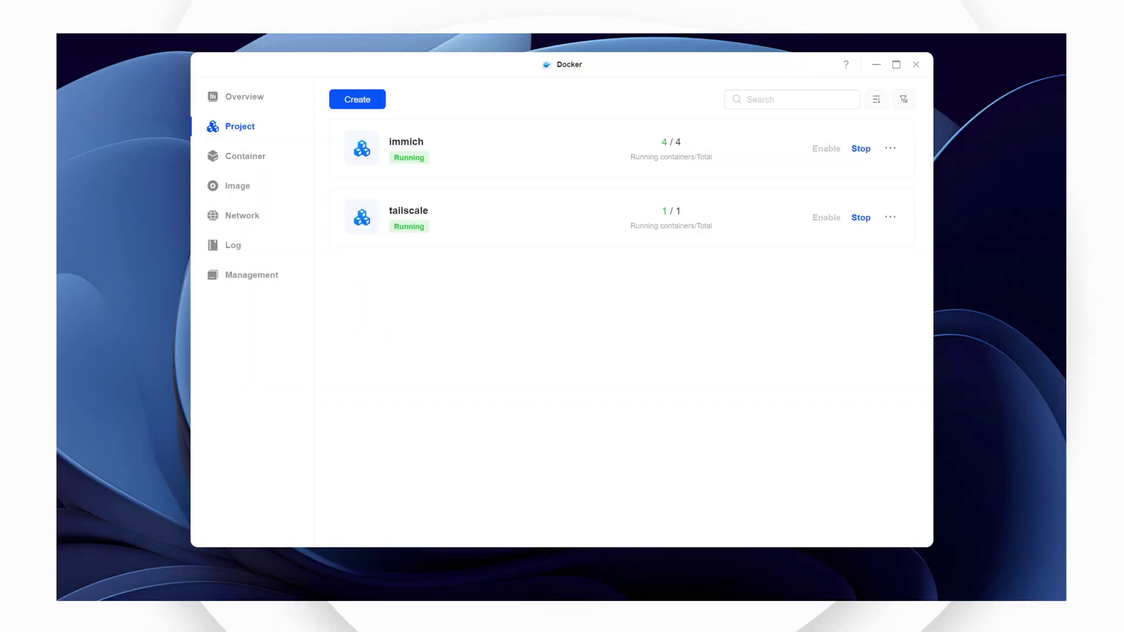
Open immich_server's web address from the Container list and start Immich's Getting Started setup.
{"action": "left_click", "coordinate": [253, 157]}
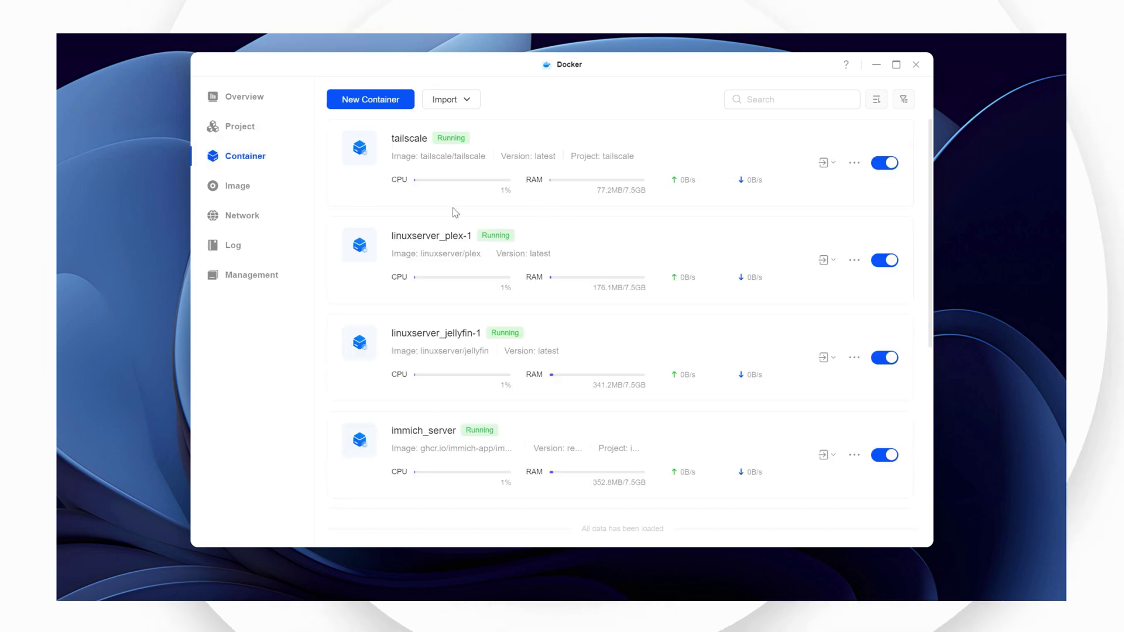
{"action": "scroll", "coordinate": [779, 219], "scroll_direction": "down", "scroll_amount": 3}
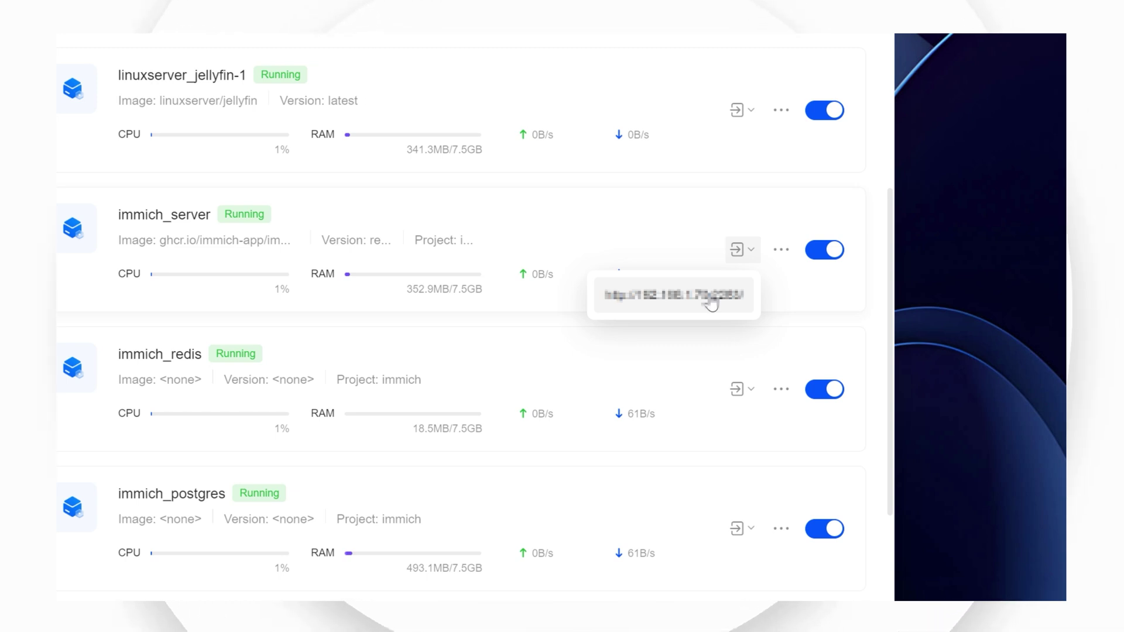
{"action": "left_click", "coordinate": [711, 303]}
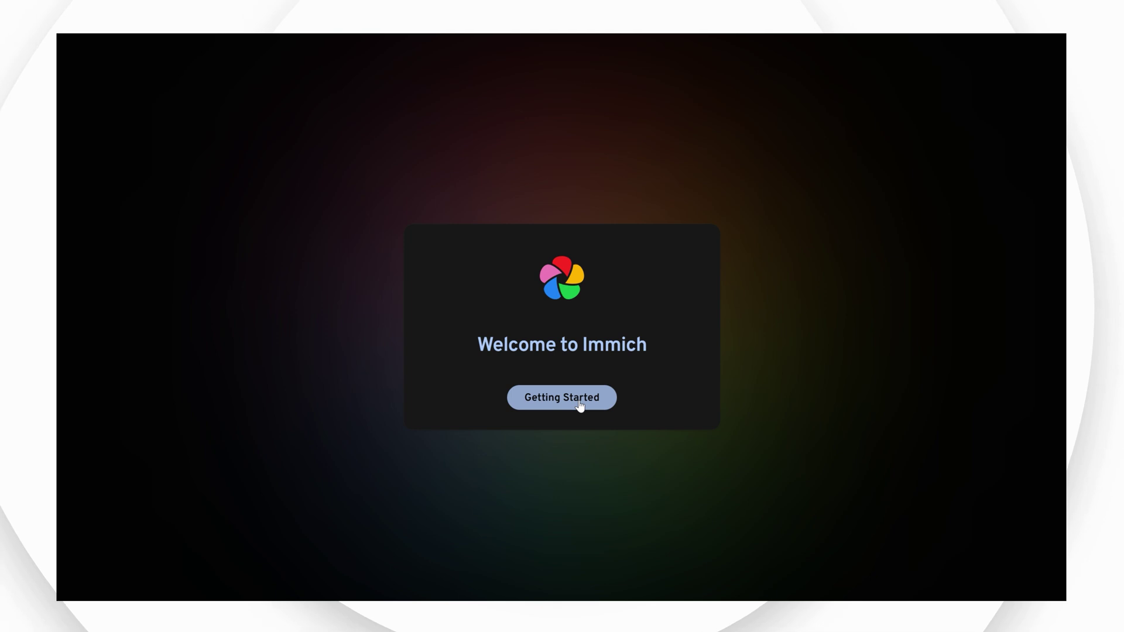
{"action": "left_click", "coordinate": [580, 404]}
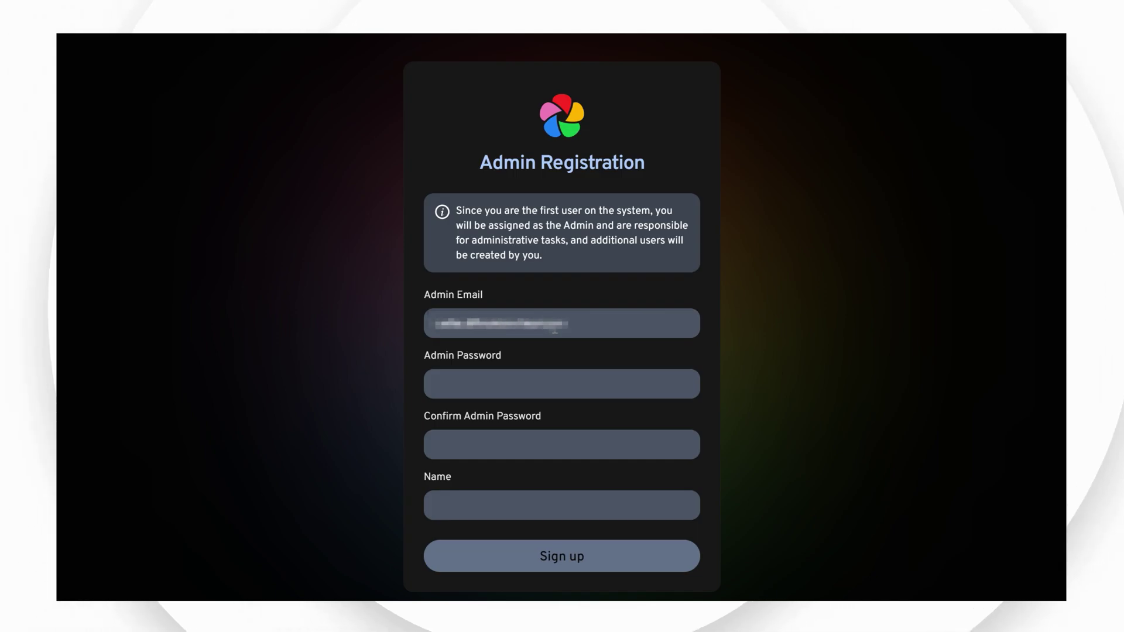
Fill in the admin's name on Admin Registration and sign up the admin account.
{"action": "left_click", "coordinate": [564, 513]}
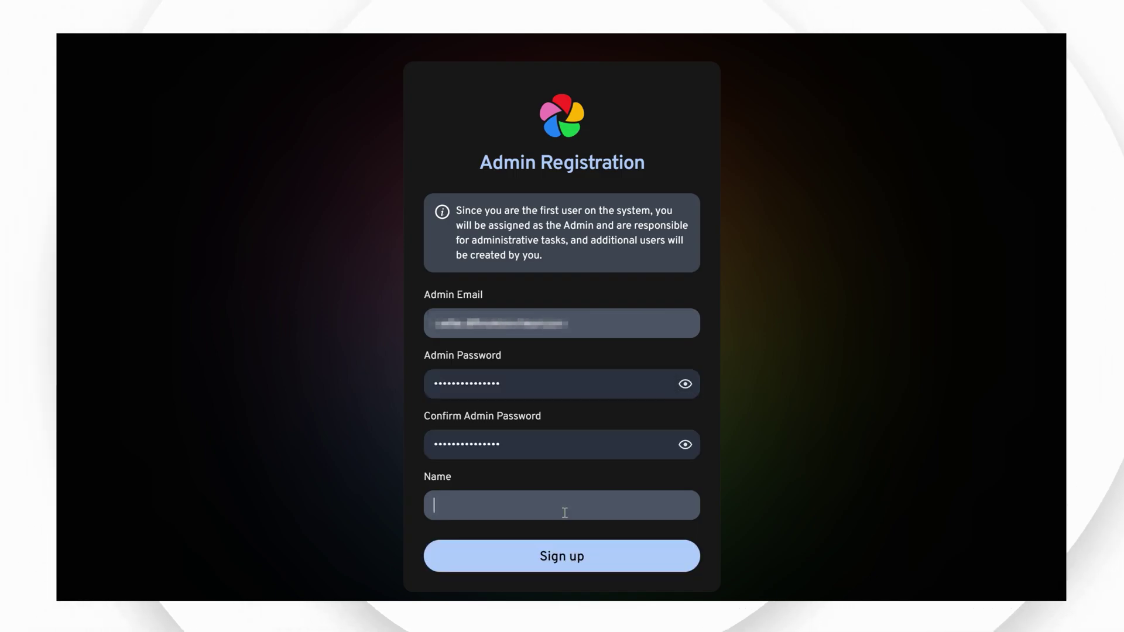
{"action": "type", "text": "howtodotech"}
{"action": "left_click", "coordinate": [575, 561]}
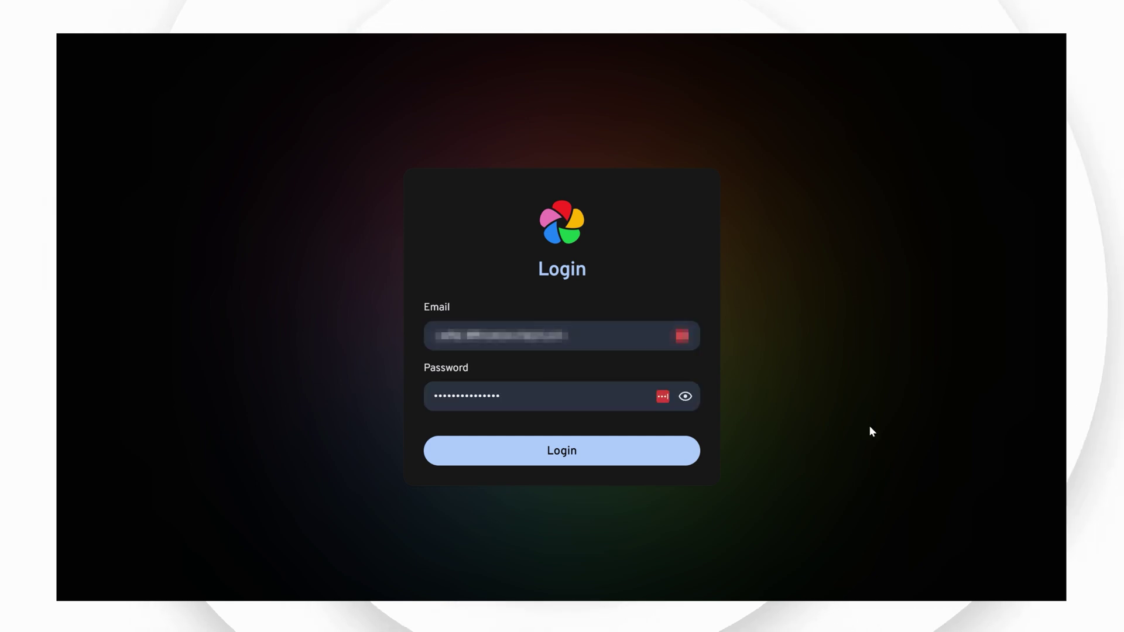
Log in as the new admin and complete theme, privacy and storage template setup, leaving the template off.
{"action": "left_click", "coordinate": [578, 461]}
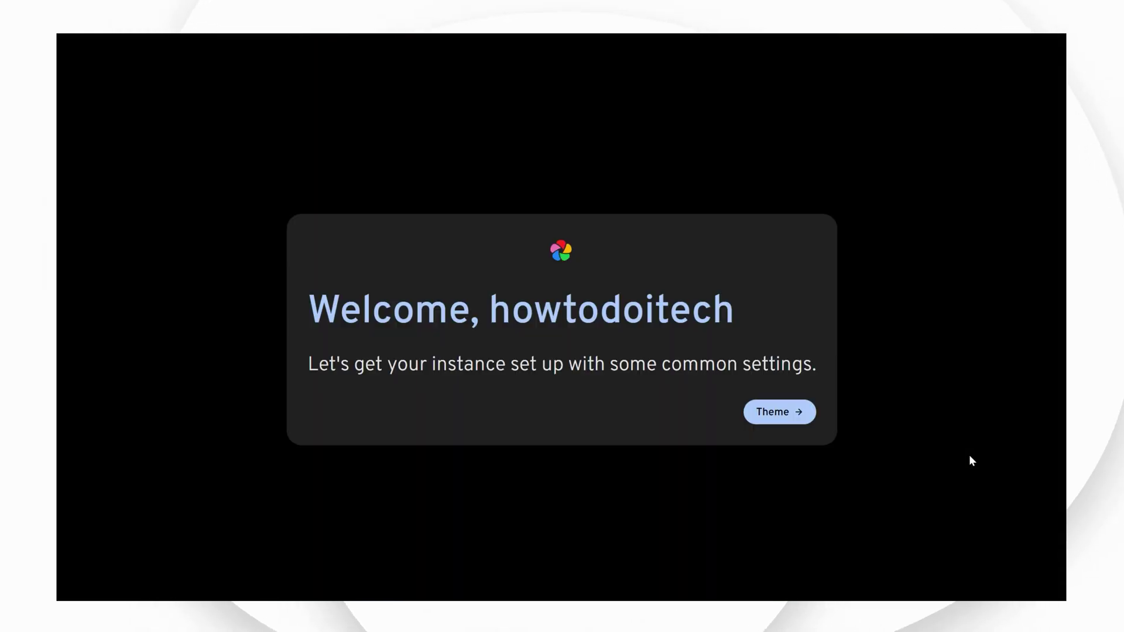
{"action": "left_click", "coordinate": [785, 417]}
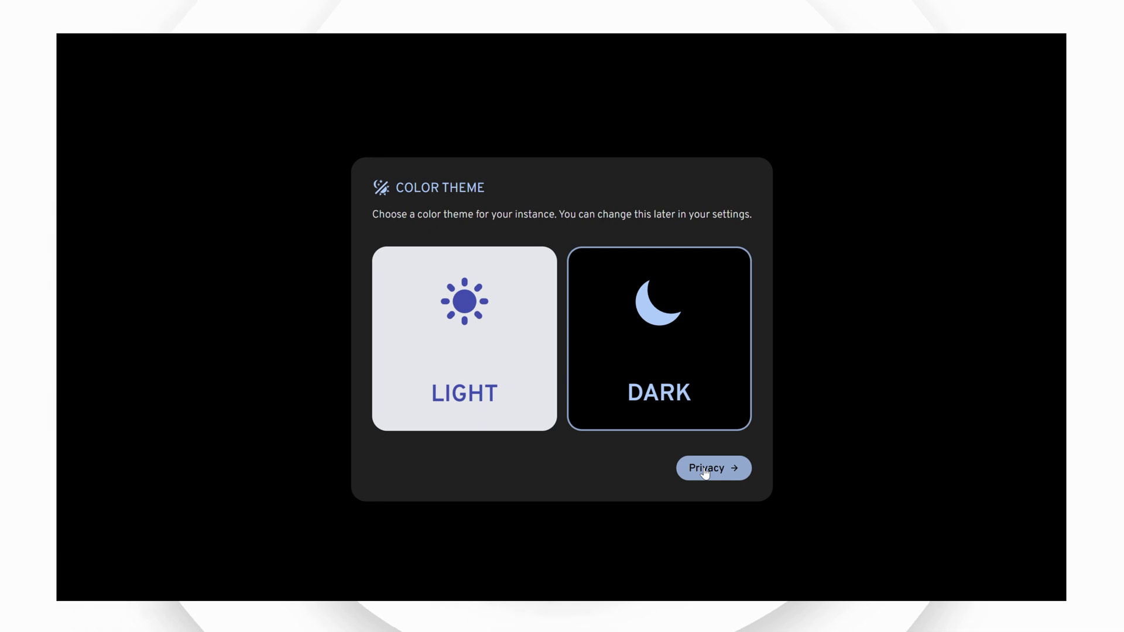
{"action": "left_click", "coordinate": [705, 472]}
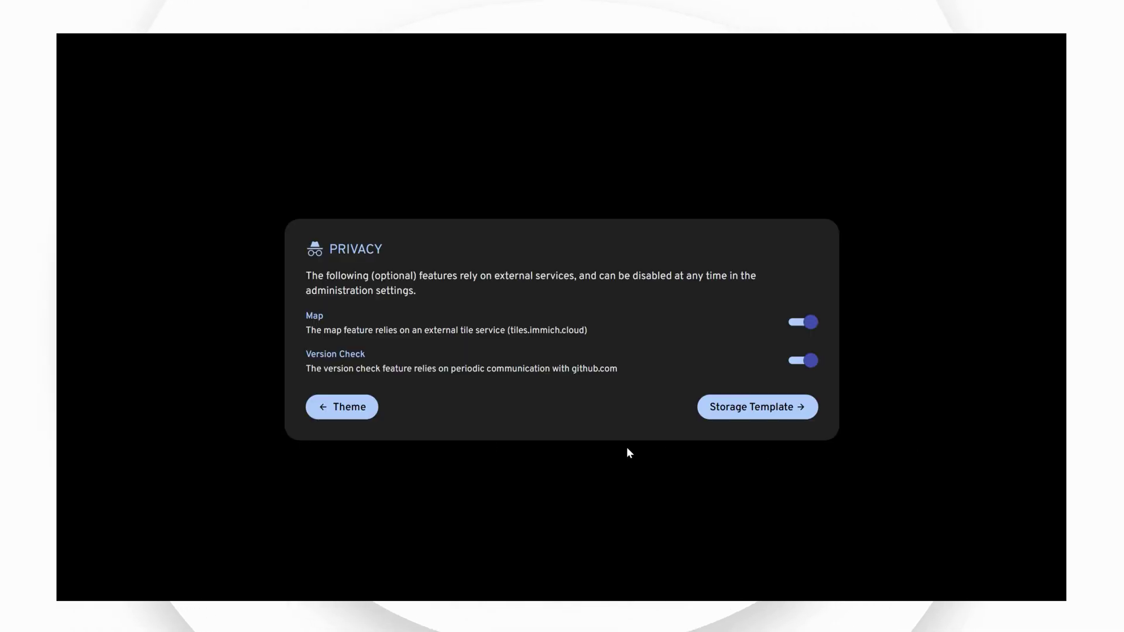
{"action": "left_click", "coordinate": [783, 415]}
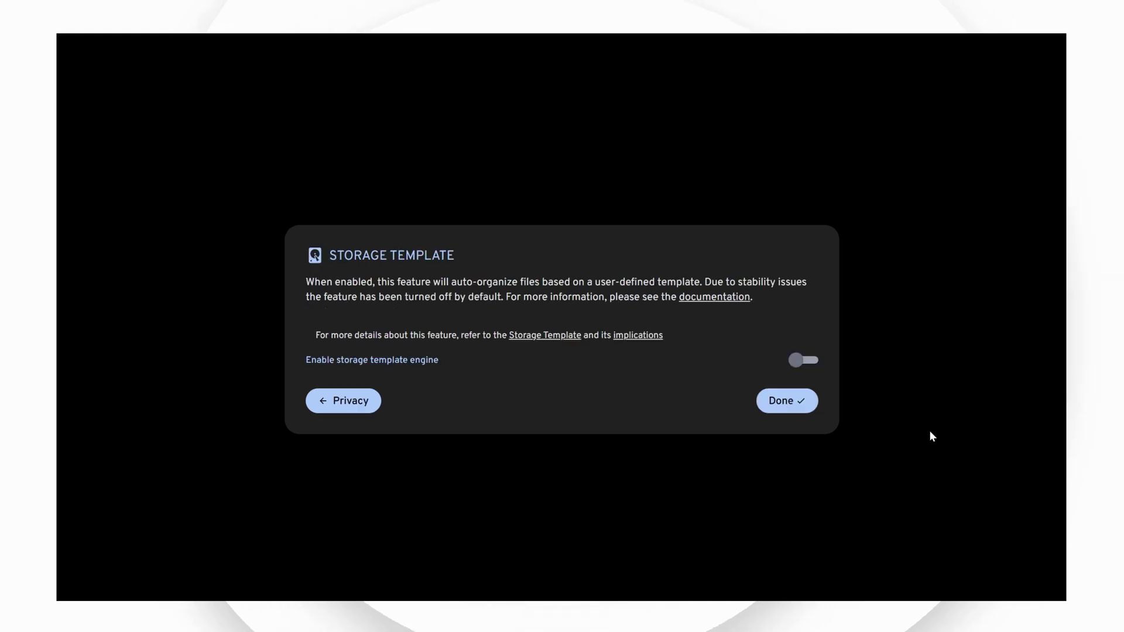
{"action": "left_click", "coordinate": [787, 401]}
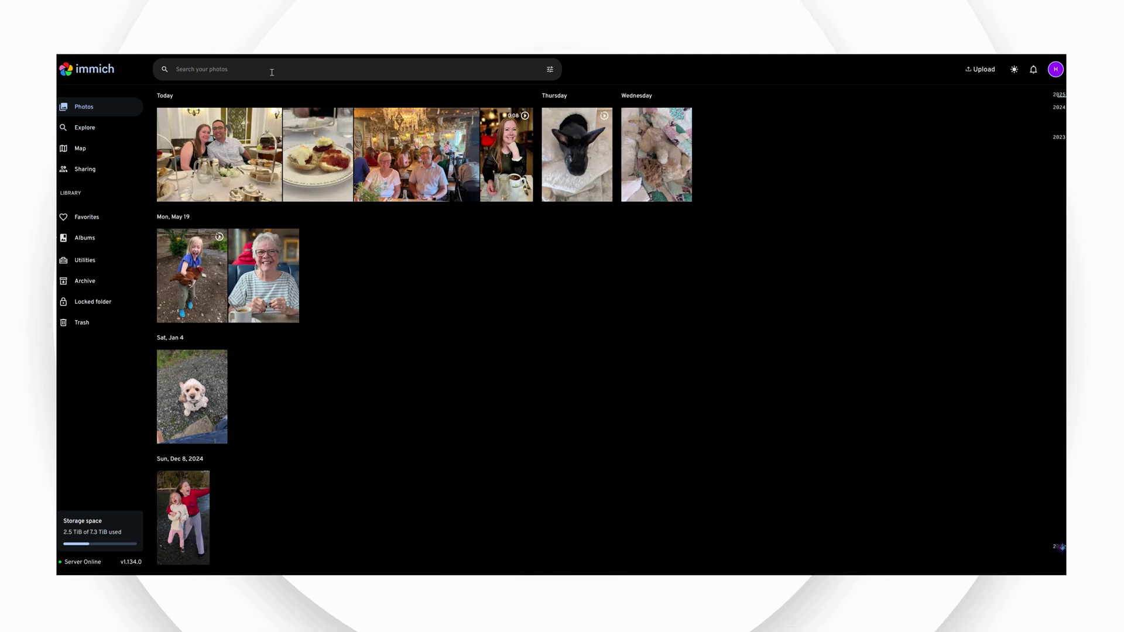
Search the photo library for 'car', then for 'church'.
{"action": "left_click", "coordinate": [272, 70]}
{"action": "type", "text": "car"}
{"action": "key", "text": "Return"}
{"action": "left_click", "coordinate": [349, 73]}
{"action": "type", "text": "chu"}
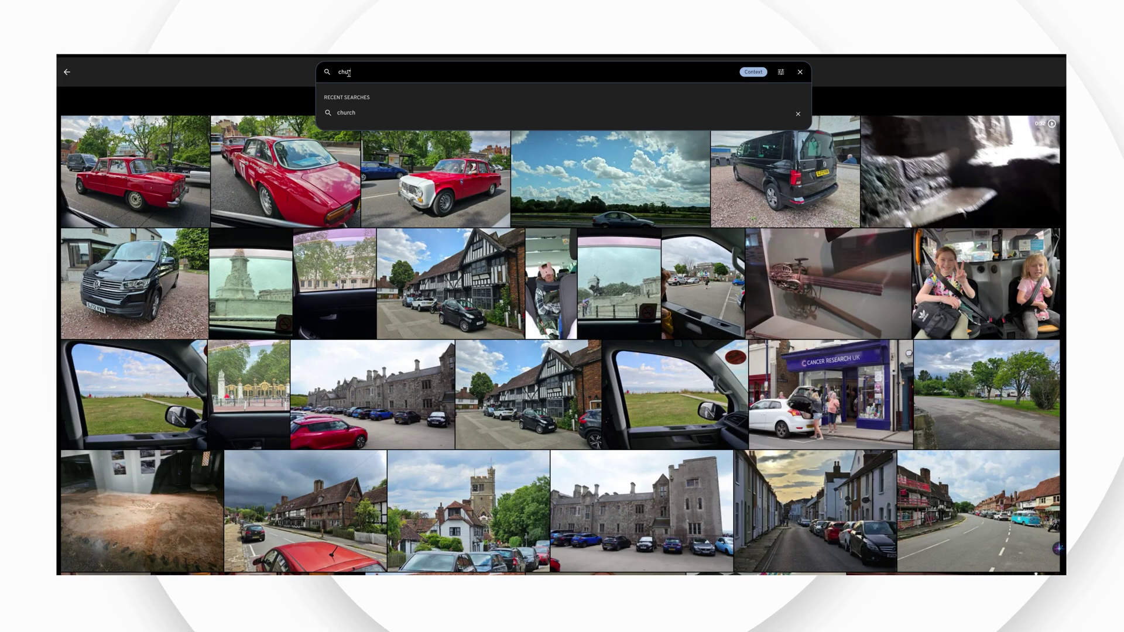
{"action": "type", "text": "rch"}
{"action": "key", "text": "Return"}
{"action": "left_click", "coordinate": [348, 73]}
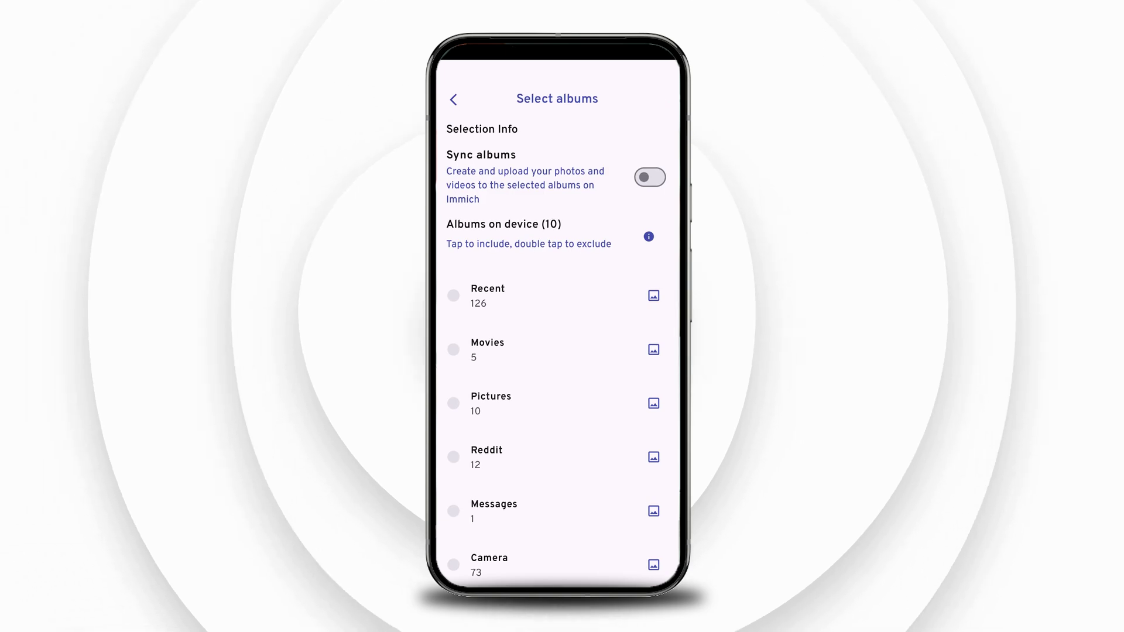
Select the Recent album (126 assets) for backup and start the upload.
{"action": "left_click", "coordinate": [488, 296]}
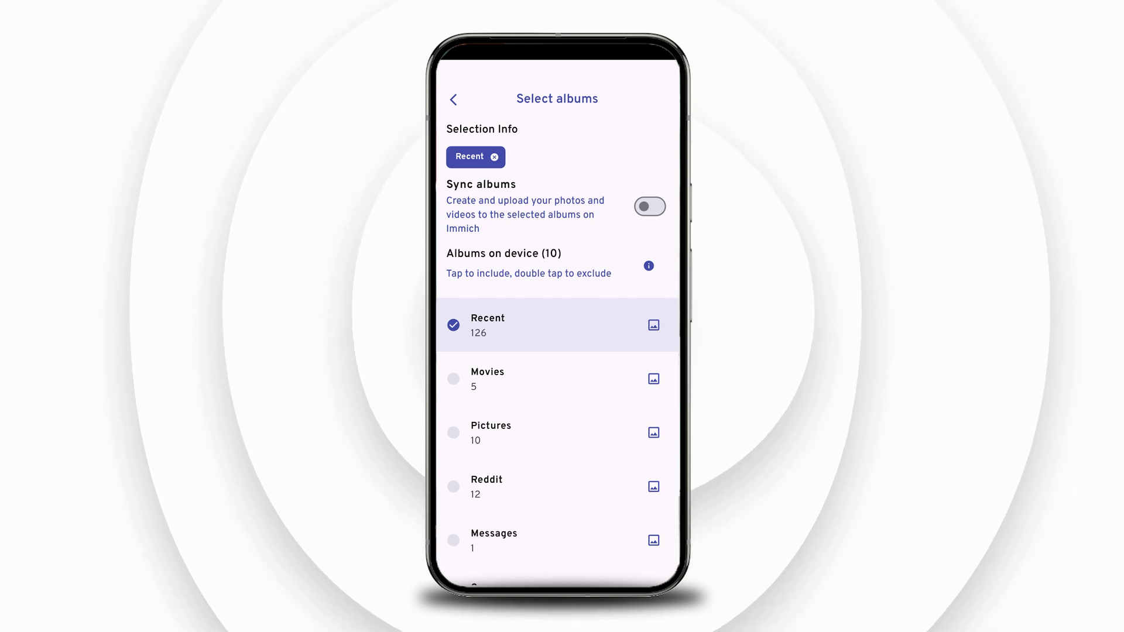
{"action": "left_click", "coordinate": [454, 100]}
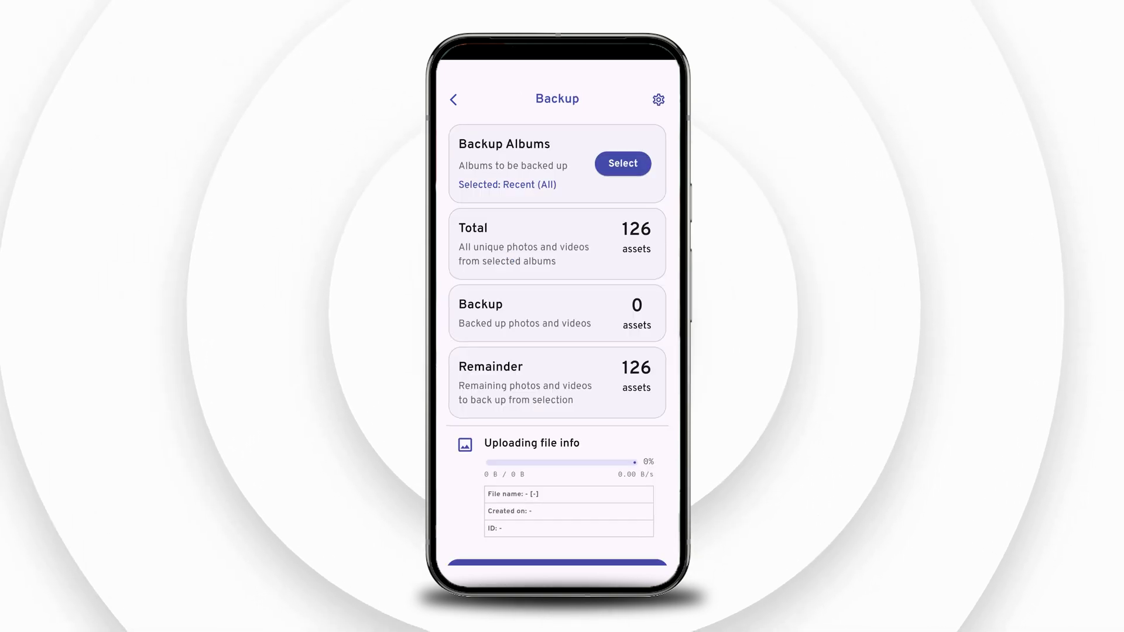
{"action": "scroll", "coordinate": [556, 327], "scroll_direction": "down", "scroll_amount": 1}
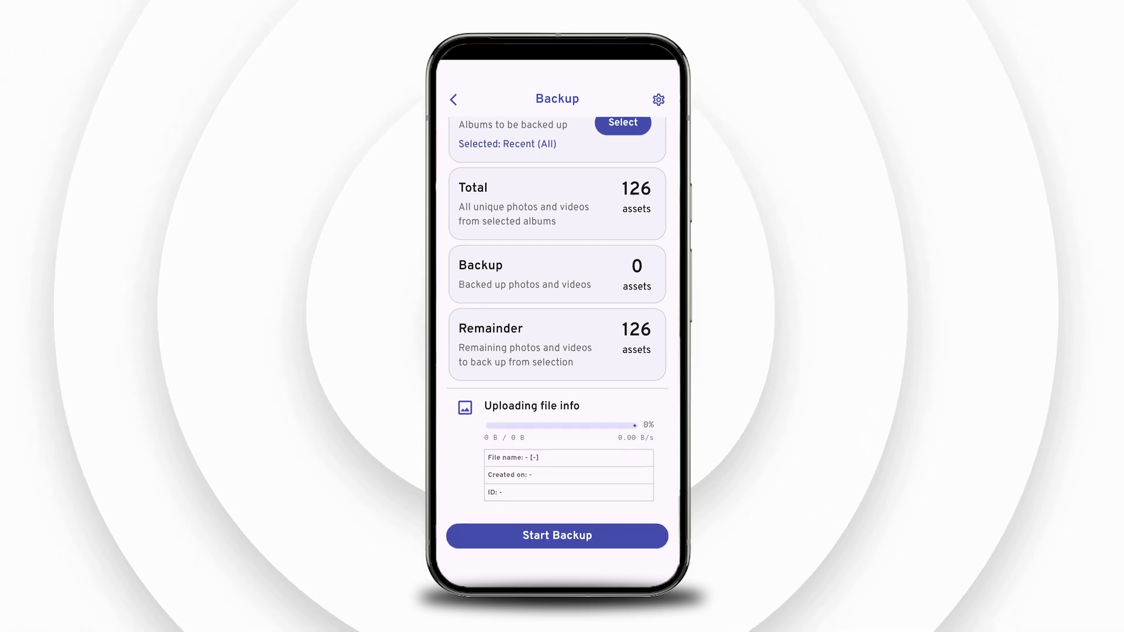
{"action": "left_click", "coordinate": [557, 536]}
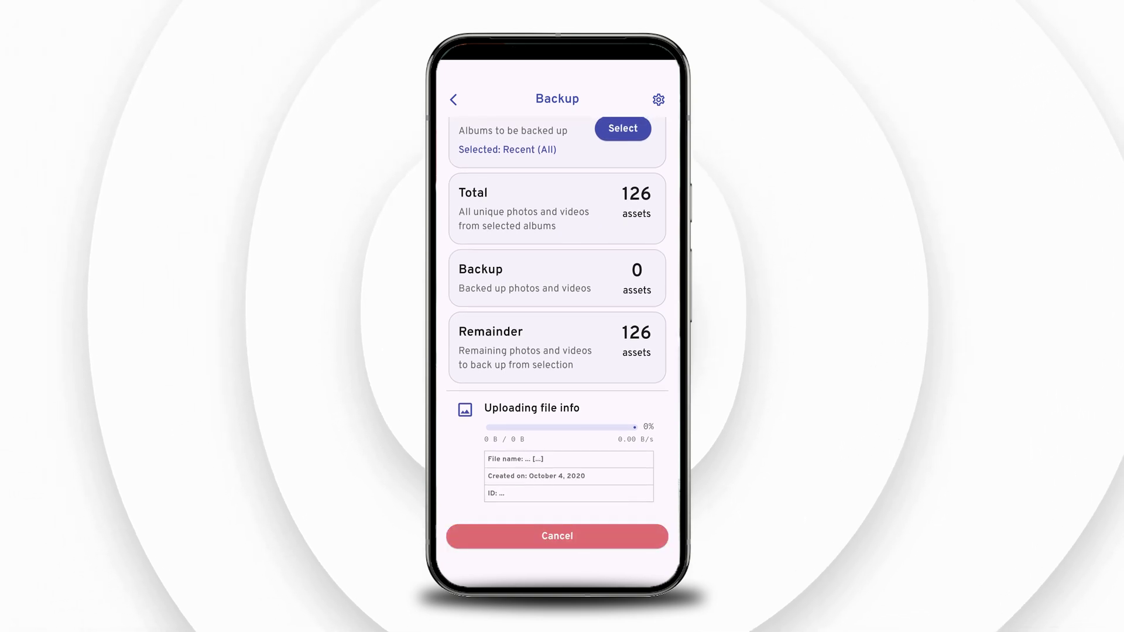